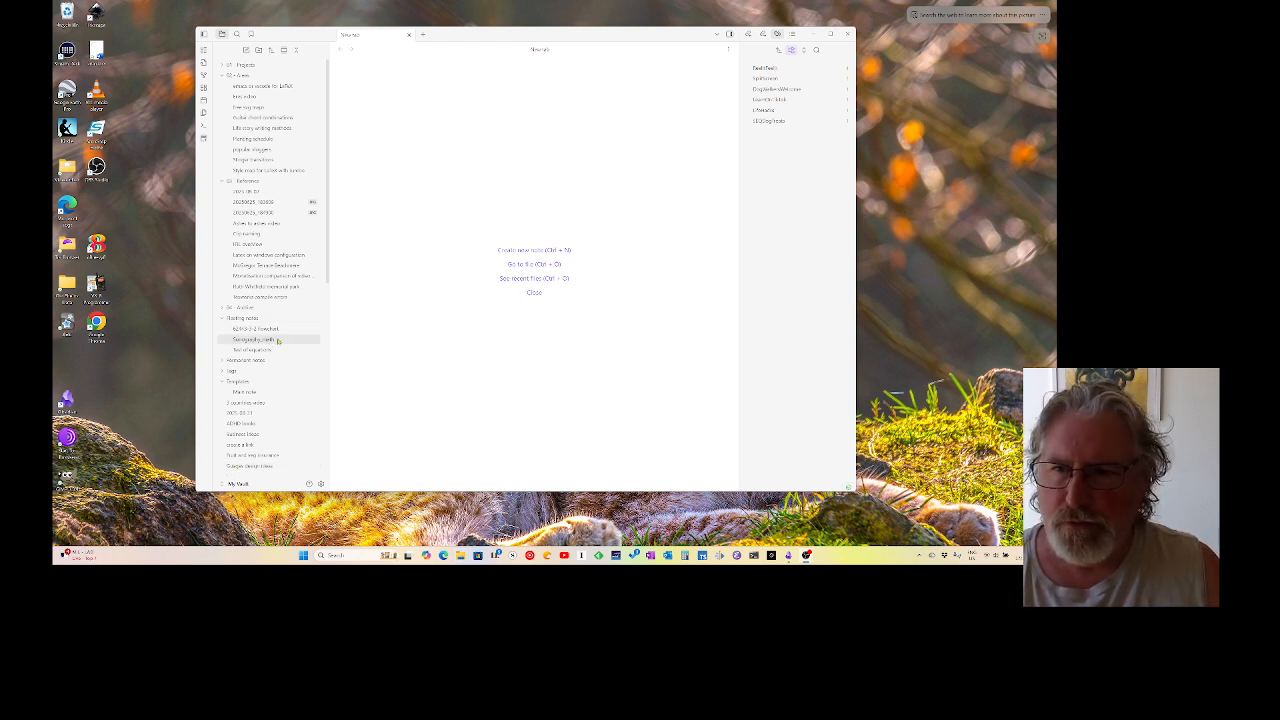
- Open the Main note template in the Templates folder to examine its layout
click(246, 384)
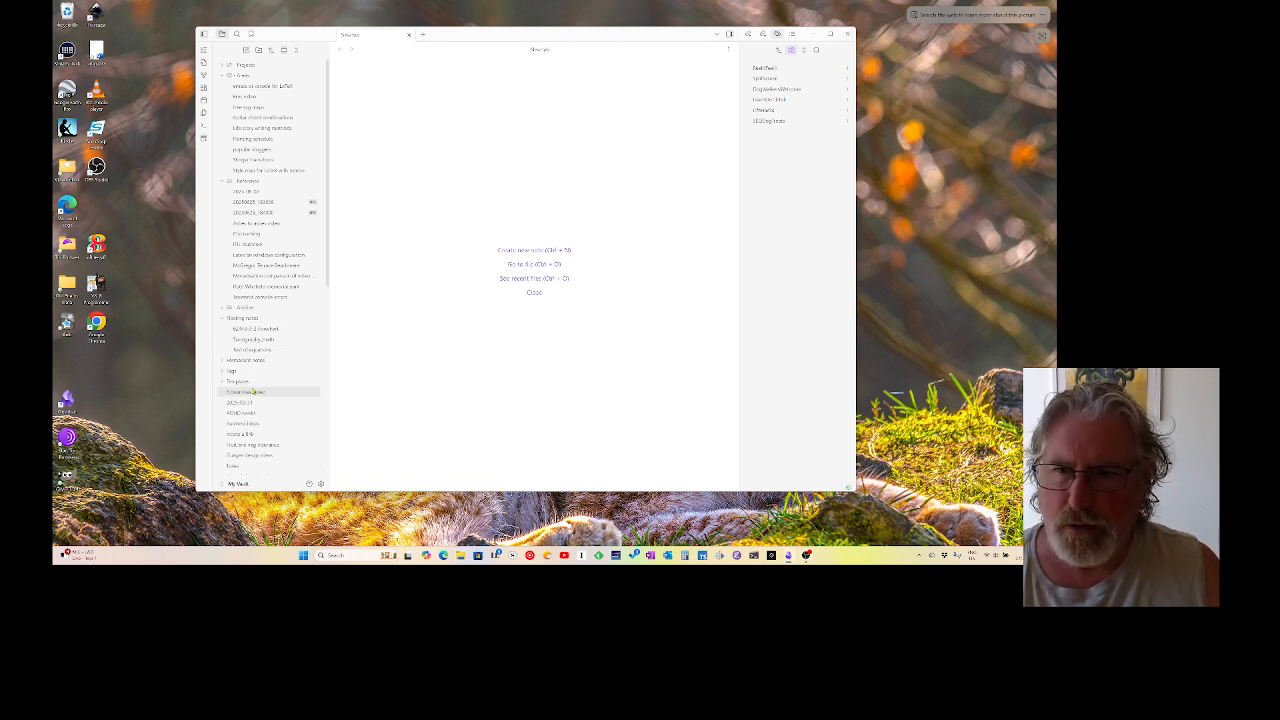
click(246, 384)
click(244, 392)
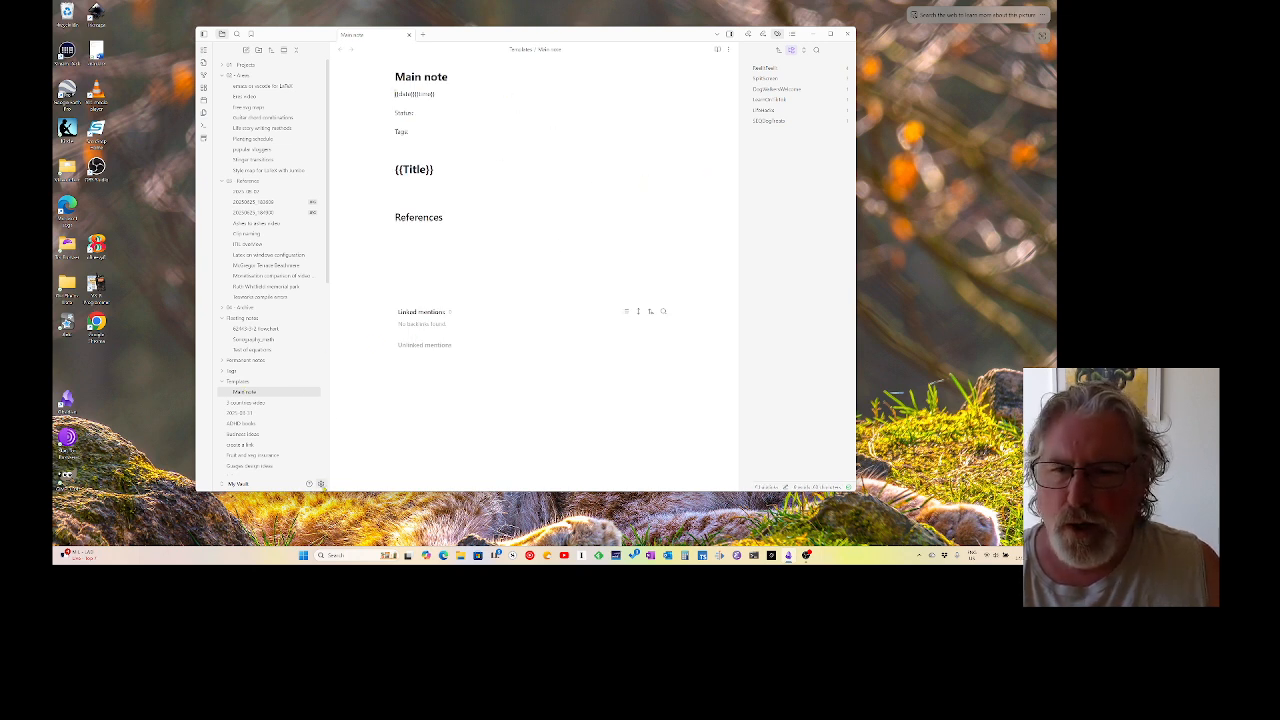
- Check the template folder location in the Templates plugin settings, and close the Main note template
click(321, 483)
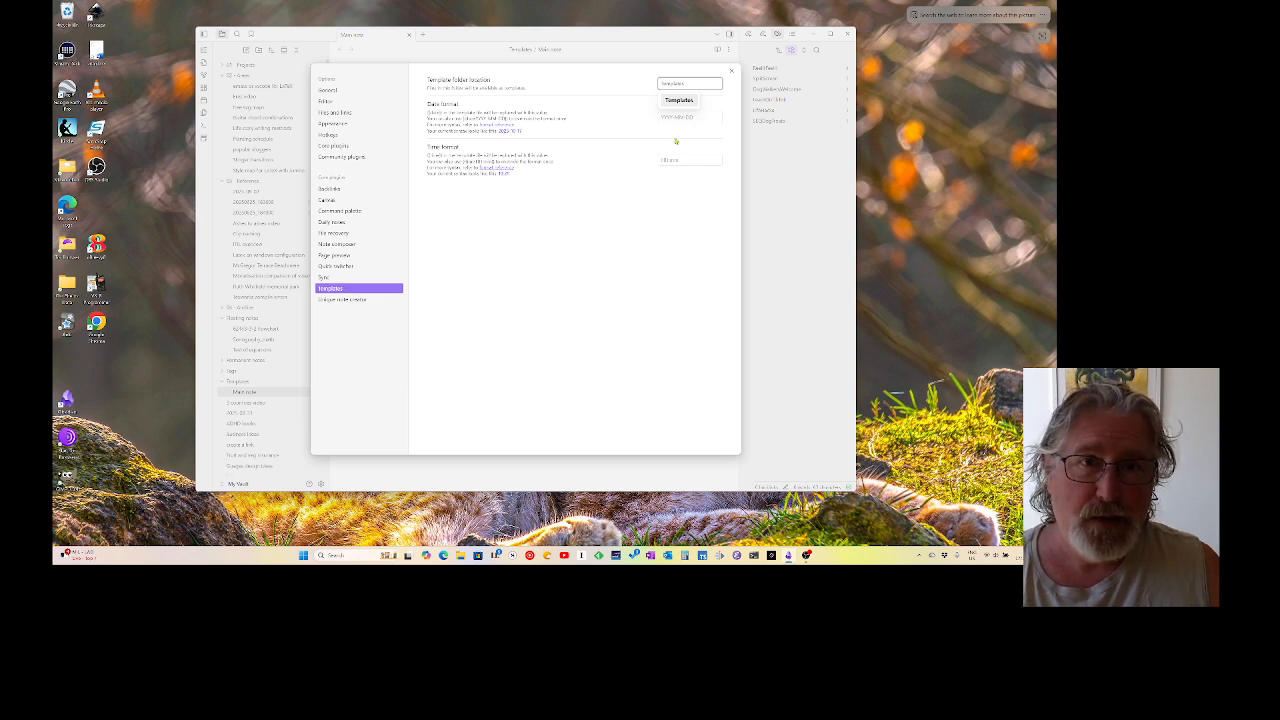
click(732, 71)
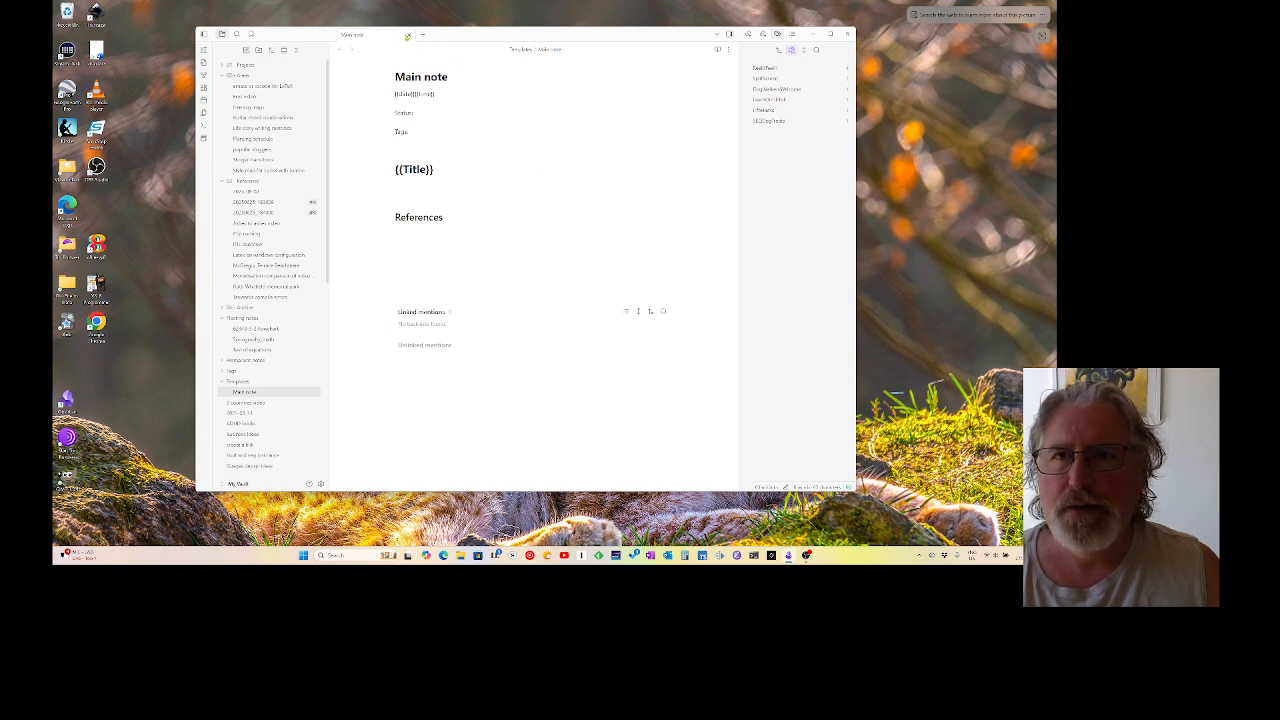
click(408, 34)
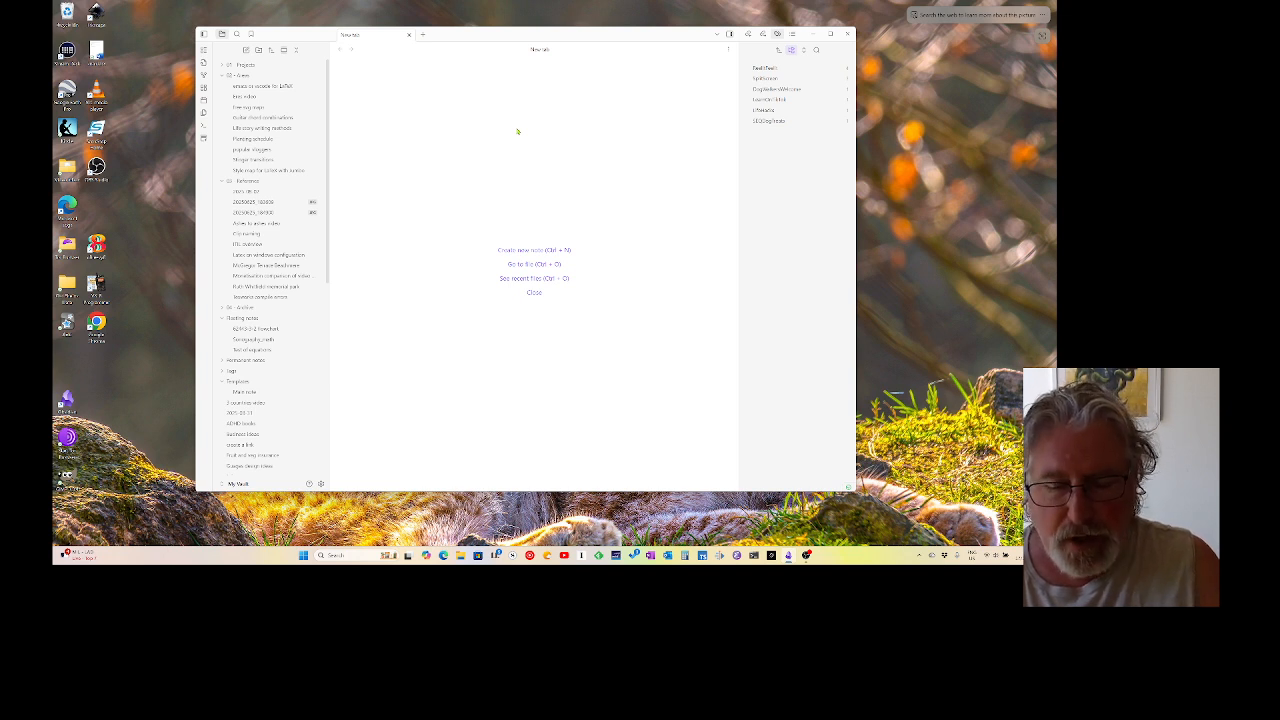
- Create a new note titled "Research project 1" and insert the Main note template into it
key(ctrl+n)
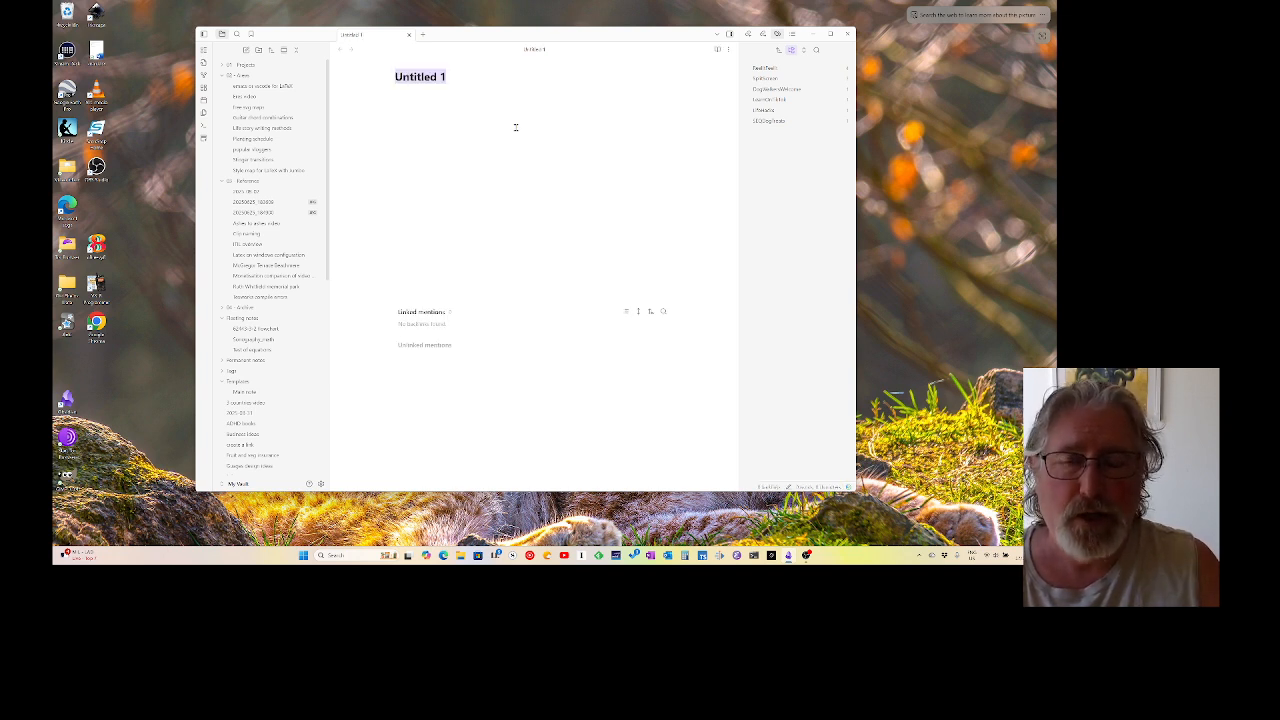
text(Res)
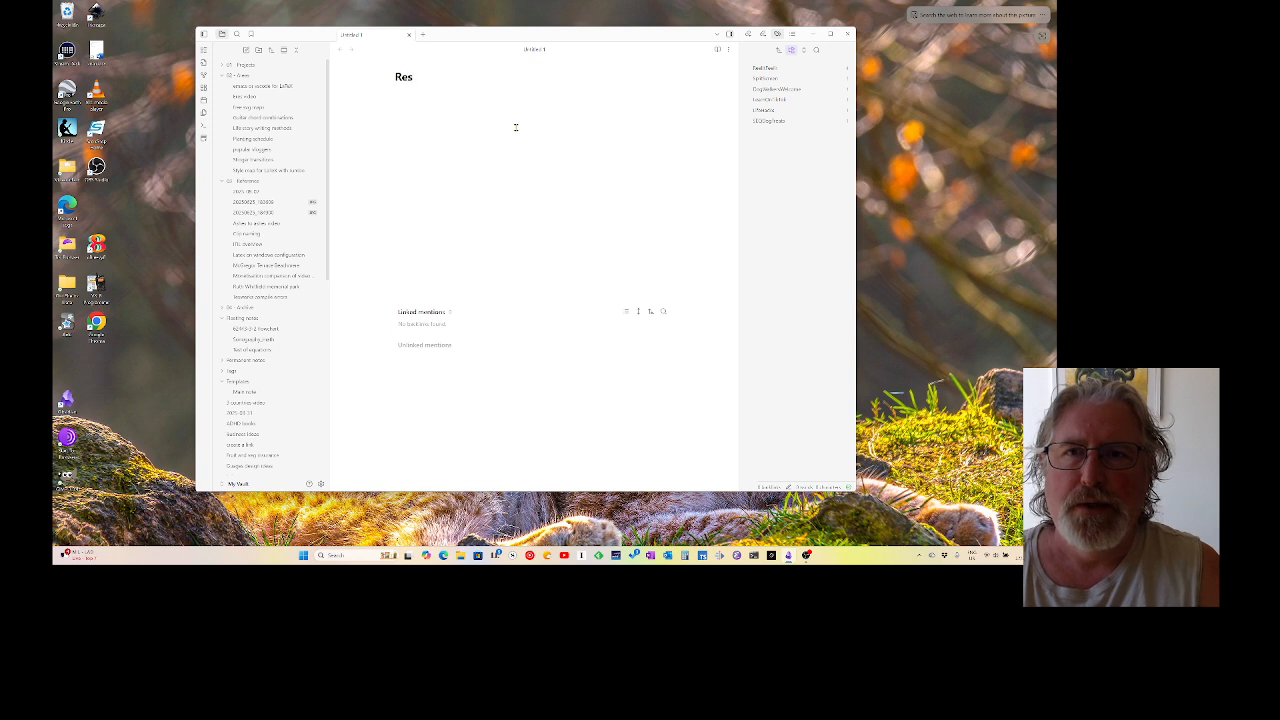
text(earch project)
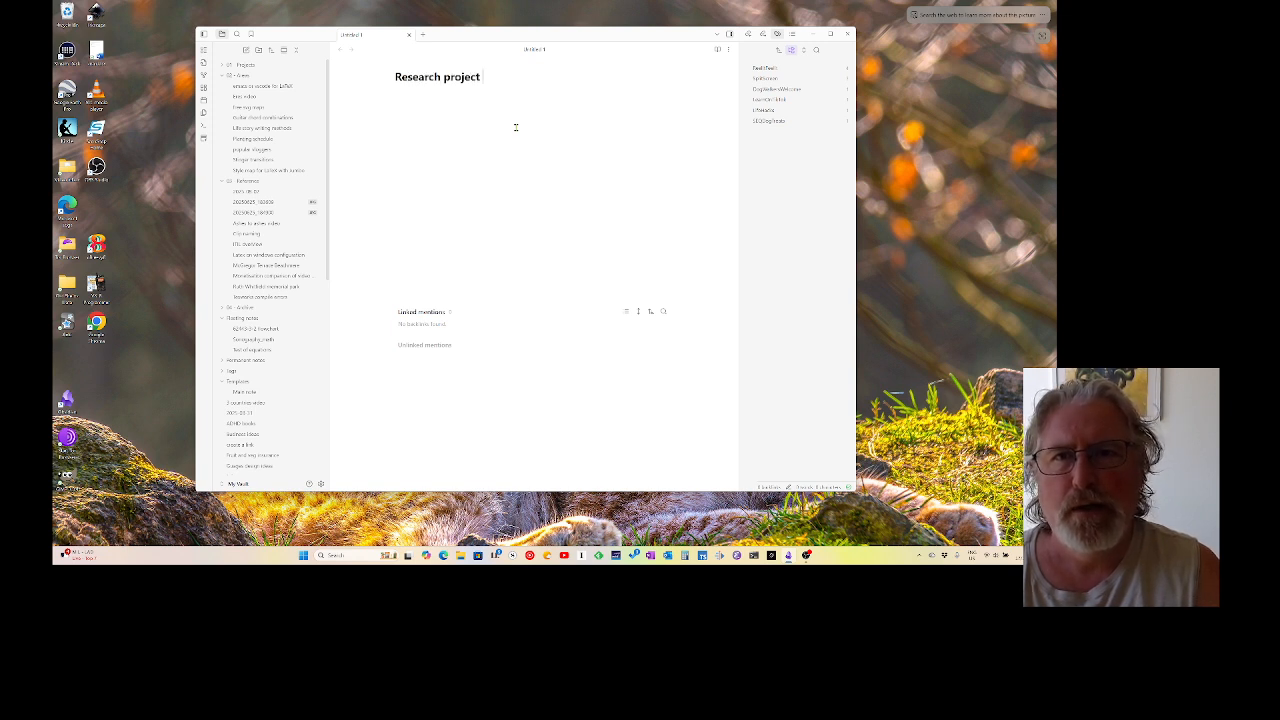
text( 1)
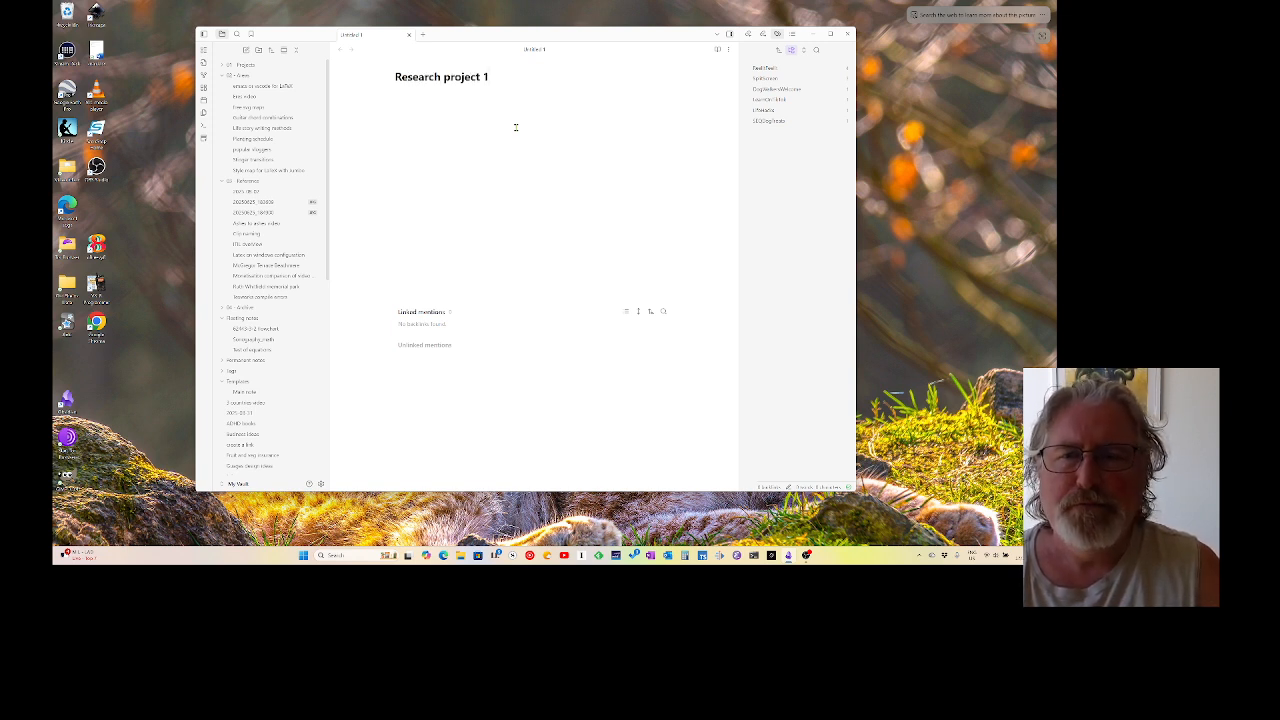
key(alt+t)
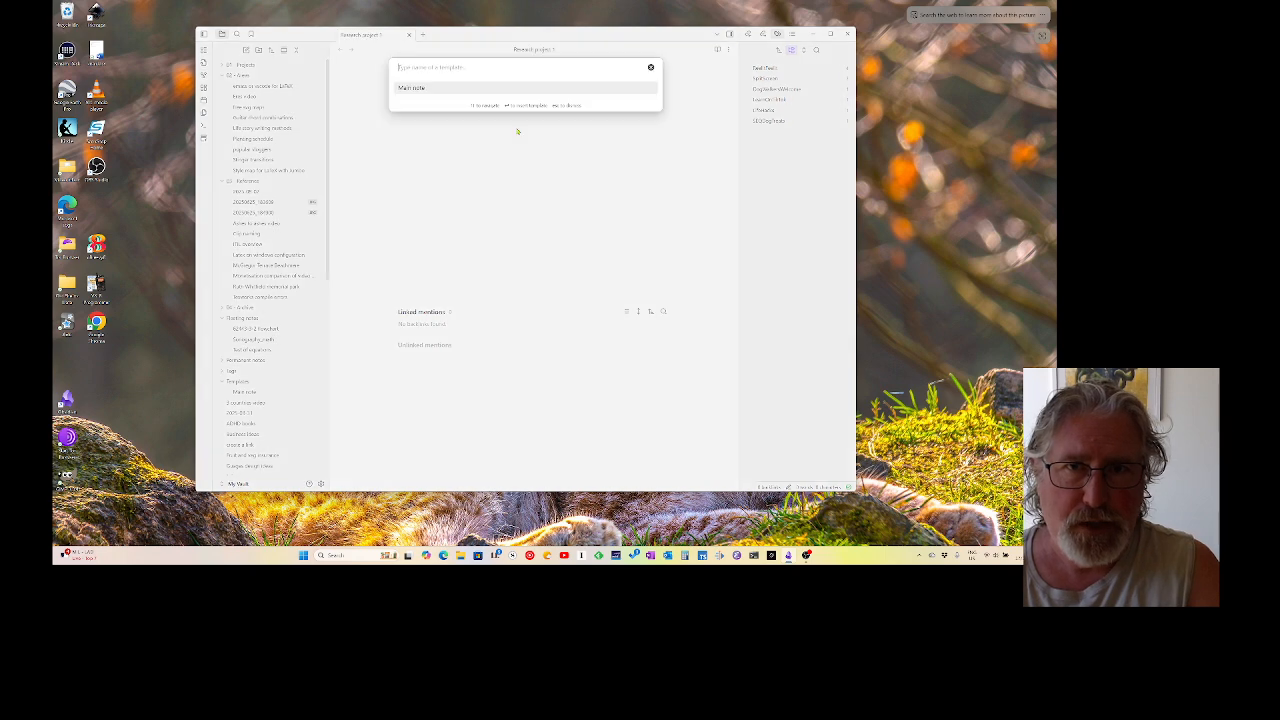
click(460, 92)
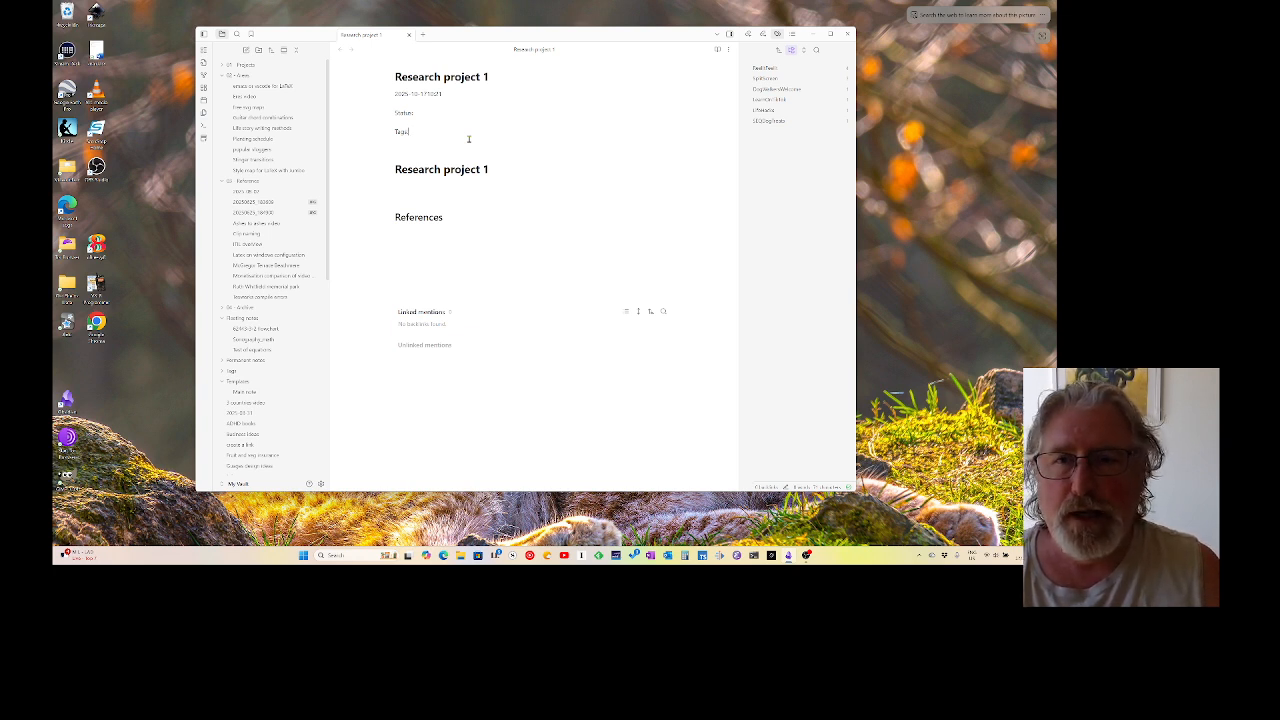
- Add a bulleted list under Tags with the entries Crime and Punishment
key(Return)
text(- )
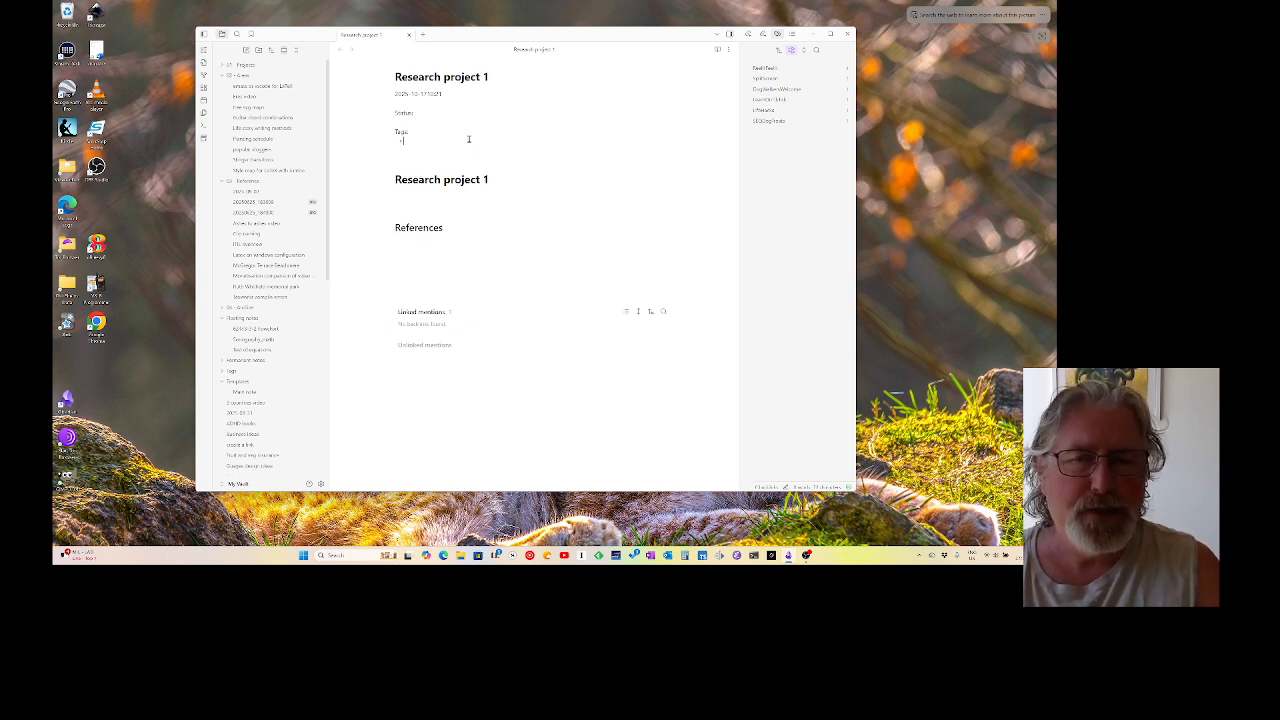
text(Course)
key(Return)
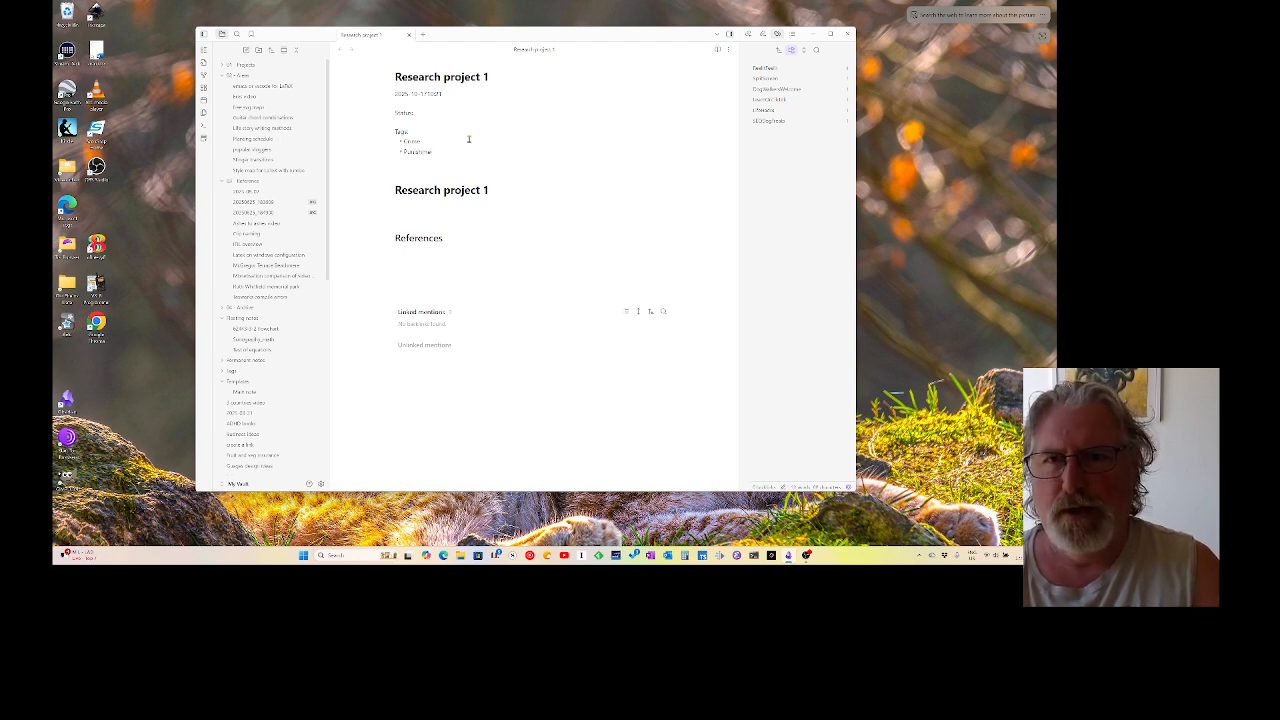
text(Punishment)
key(Return)
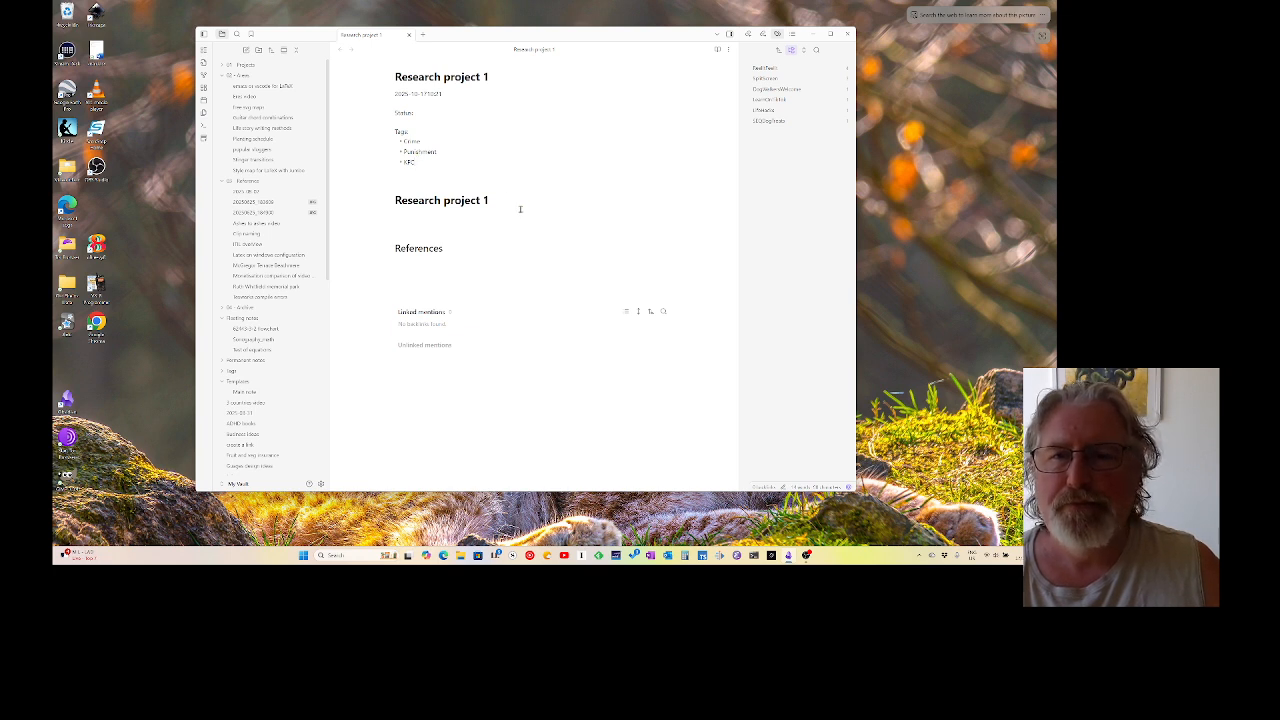
- Write "I like to use a clip naming convention." below the Research project 1 heading in the note body
click(421, 213)
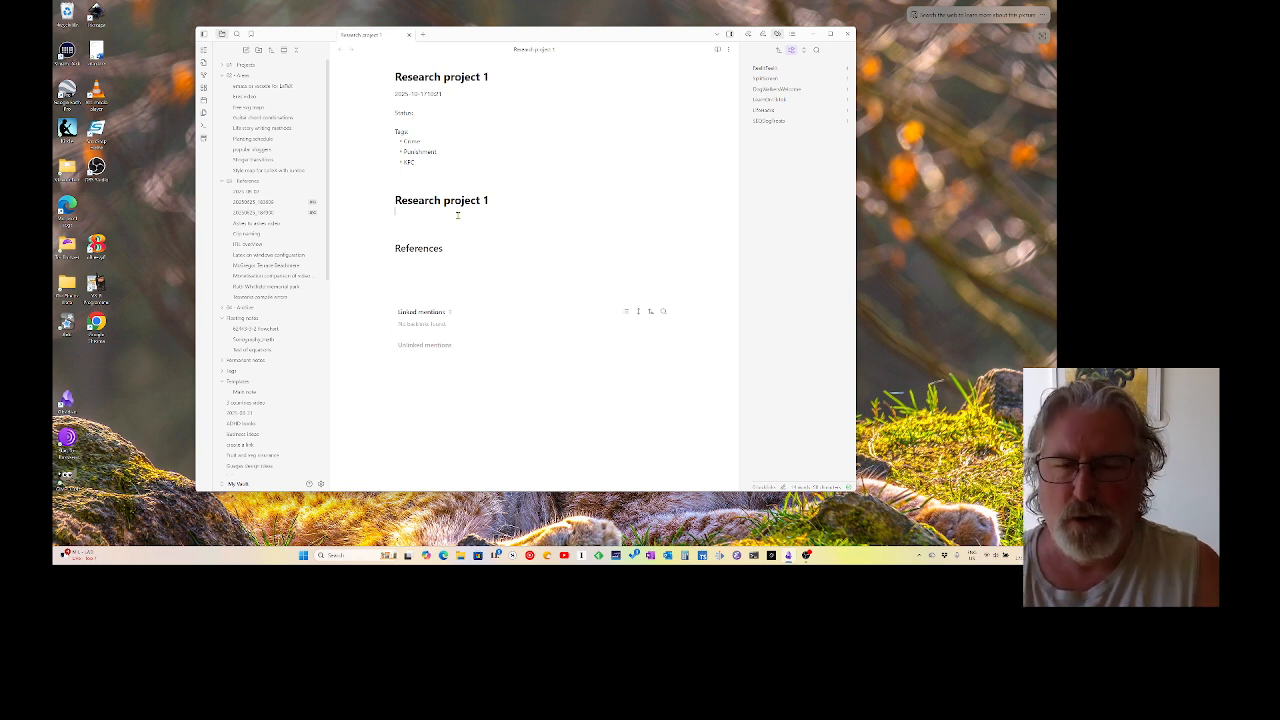
text(I lik)
text(e to)
text( use a cit)
text(p naming convention)
text(.)
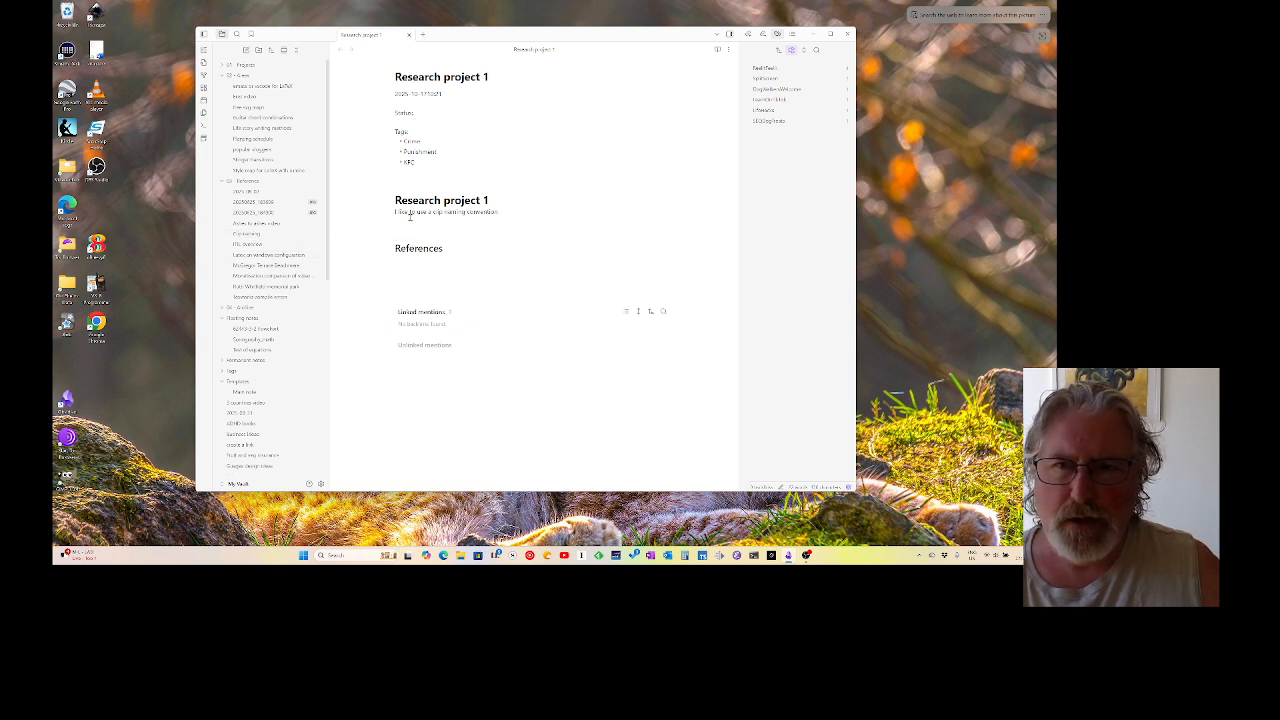
- Turn the words "clip naming" in the body sentence into a link to the existing Clip naming note
drag(433, 212, 463, 212)
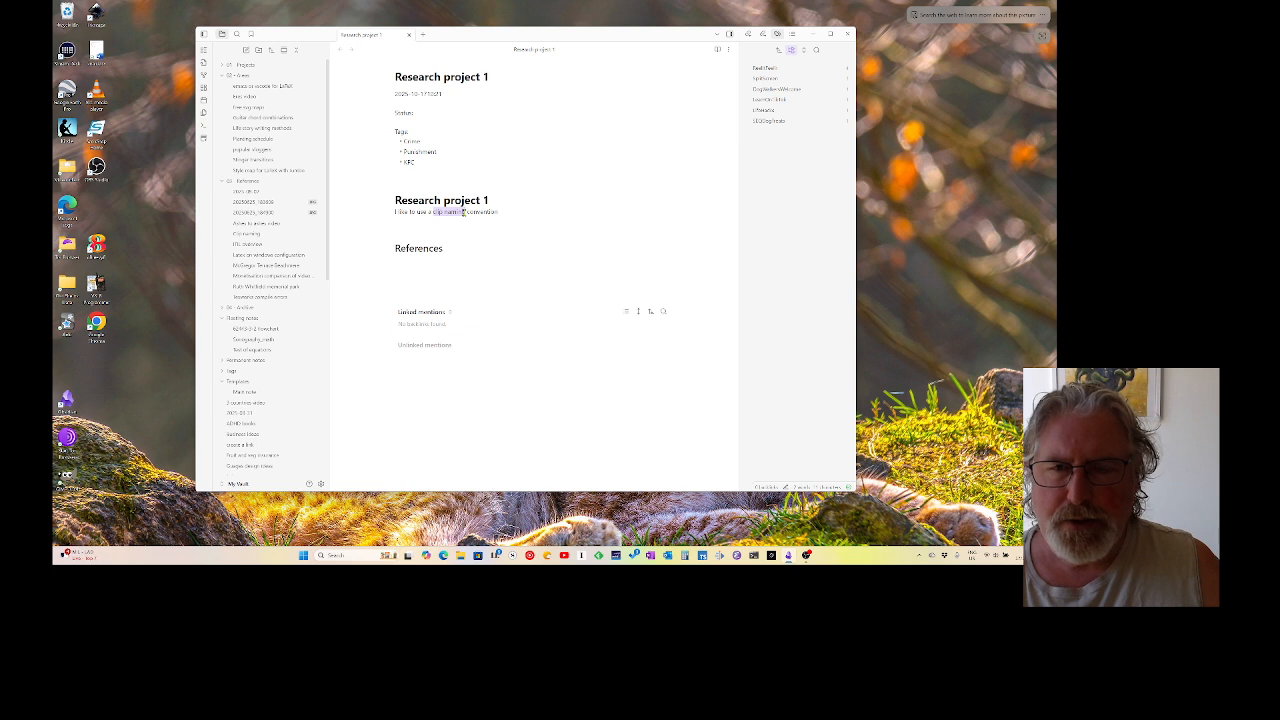
right_click(454, 213)
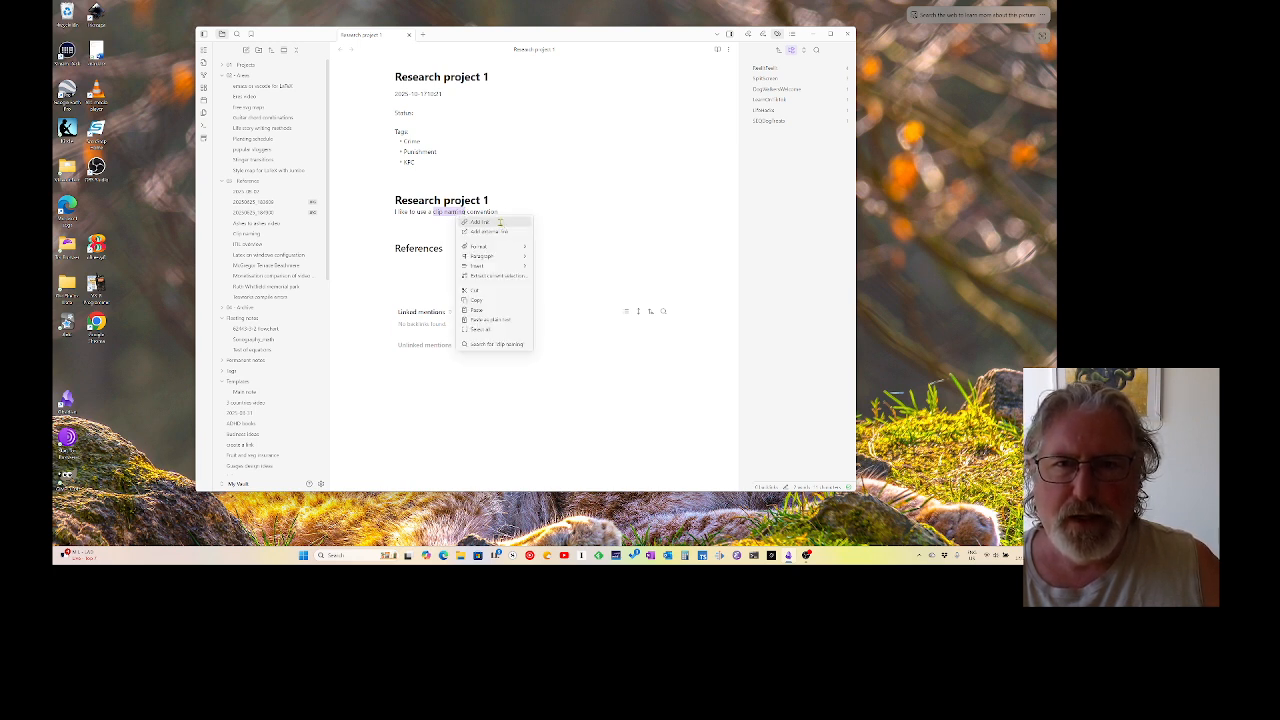
click(480, 222)
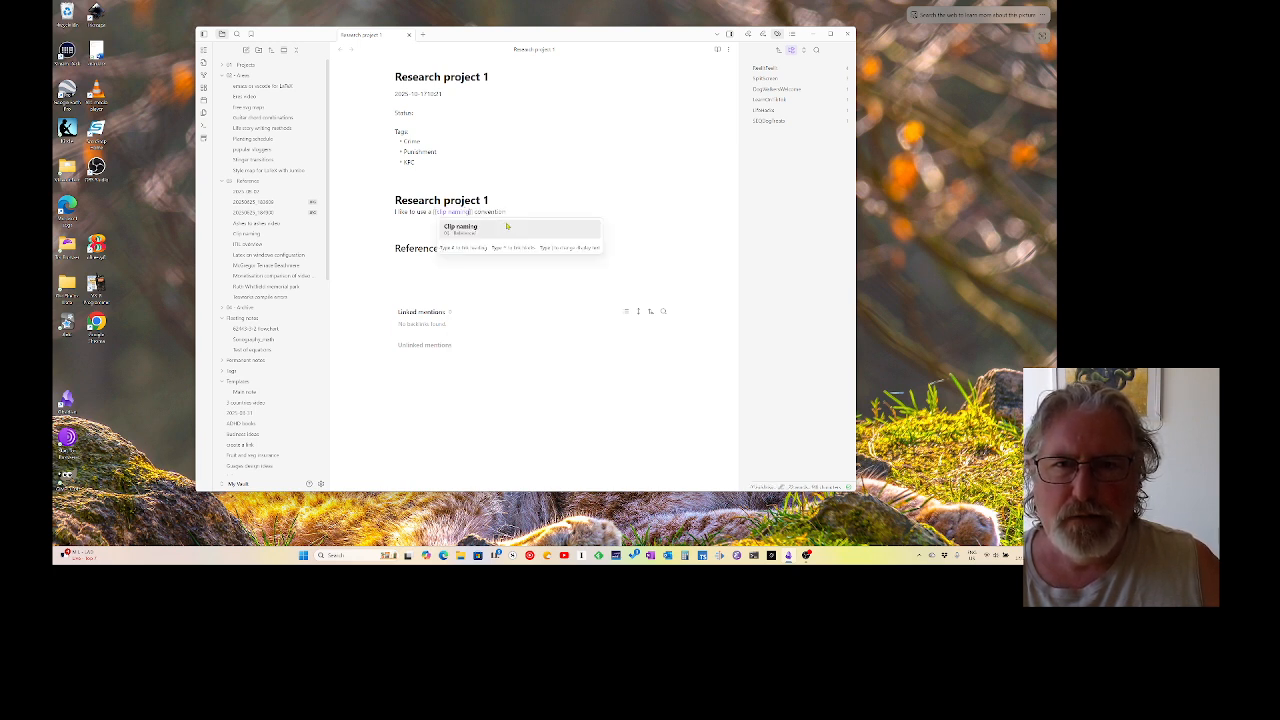
click(470, 232)
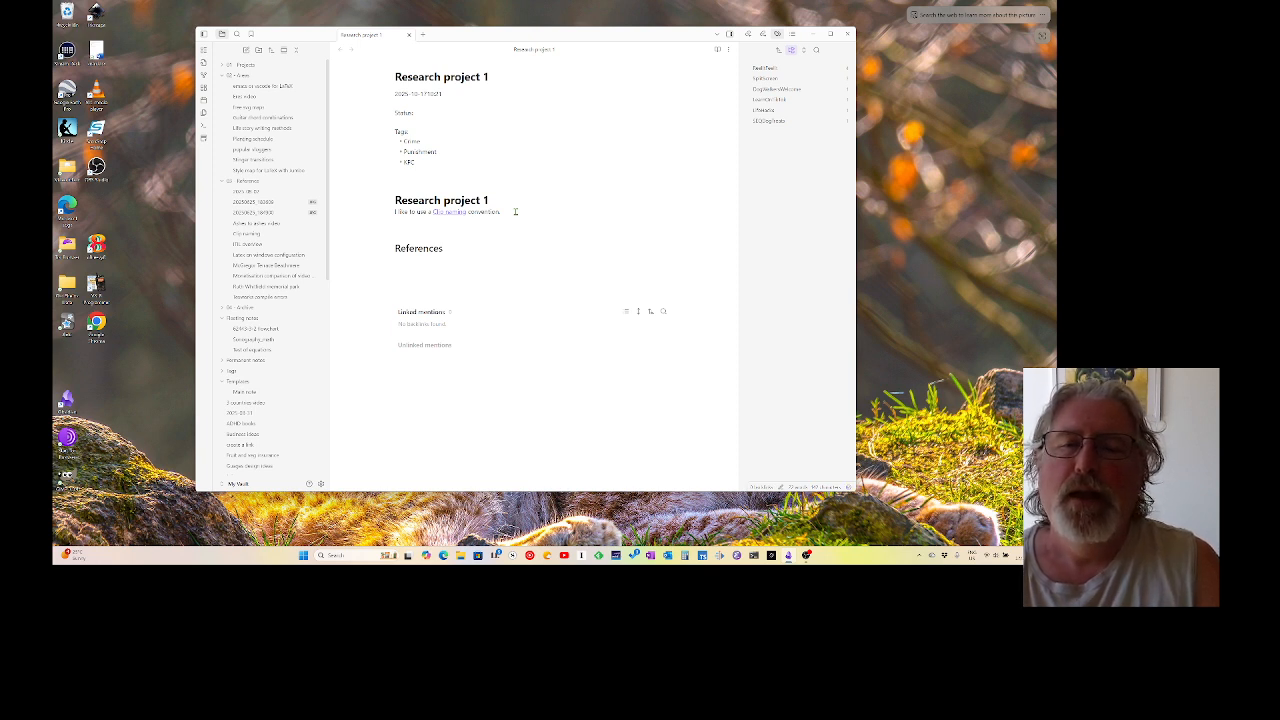
- Continue the body text with "An example is" followed by a link to the "Ashes to ashes video" note, and start a new line
text(ple)
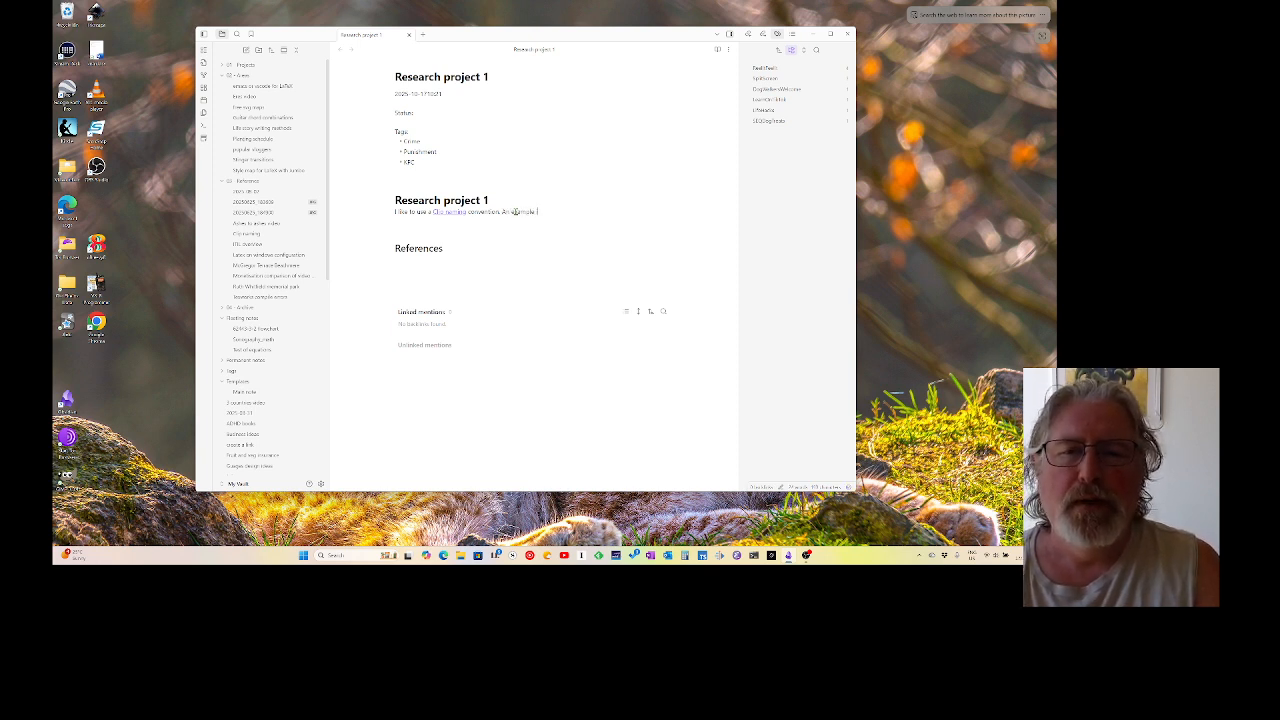
text( is [[)
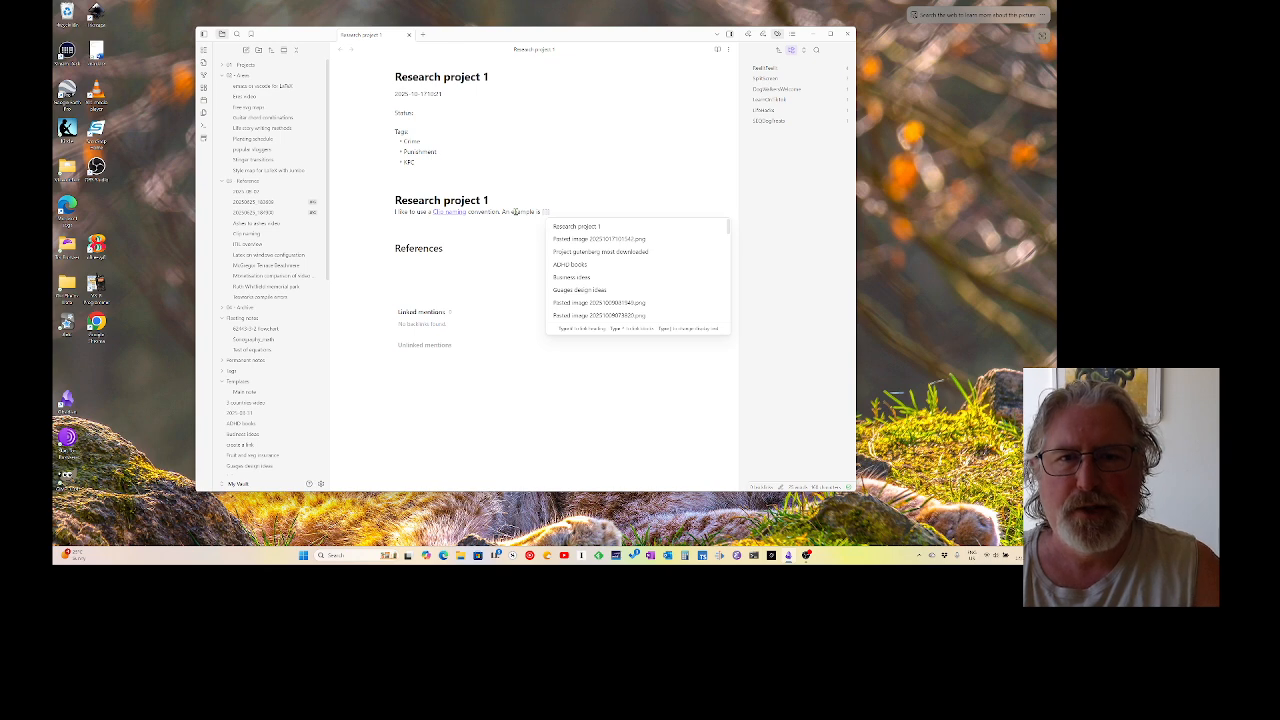
text(a)
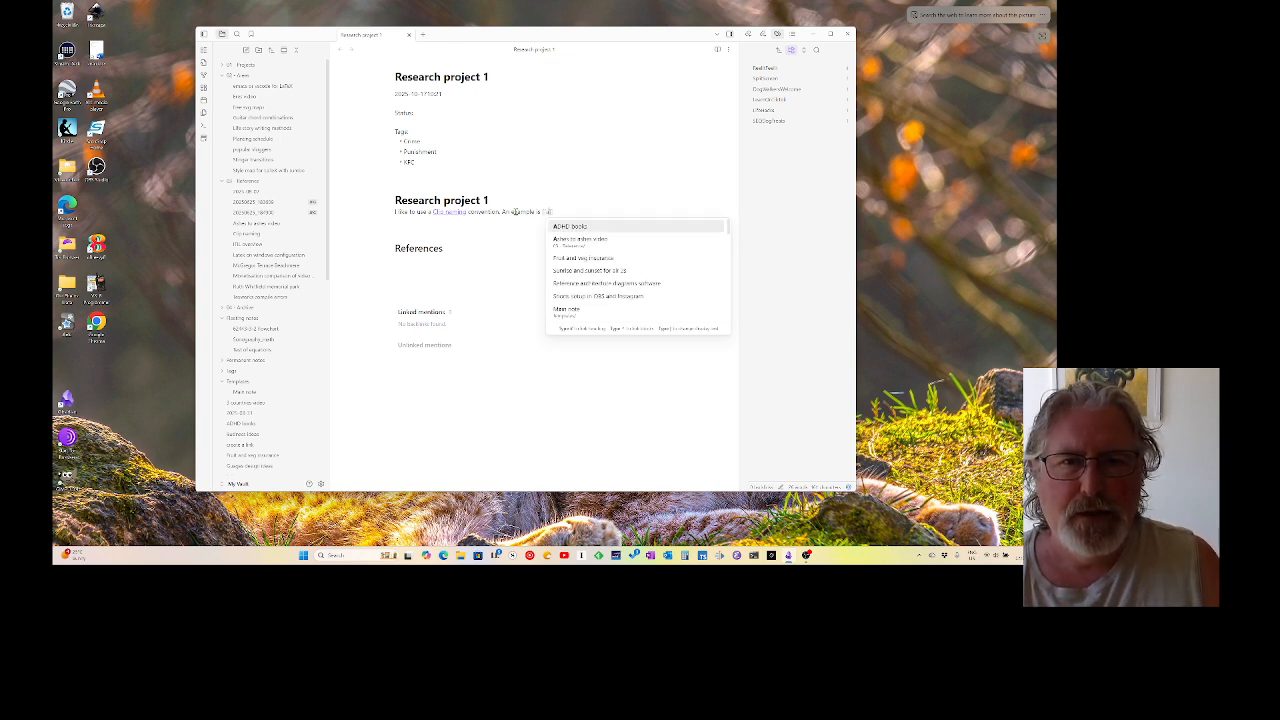
click(584, 241)
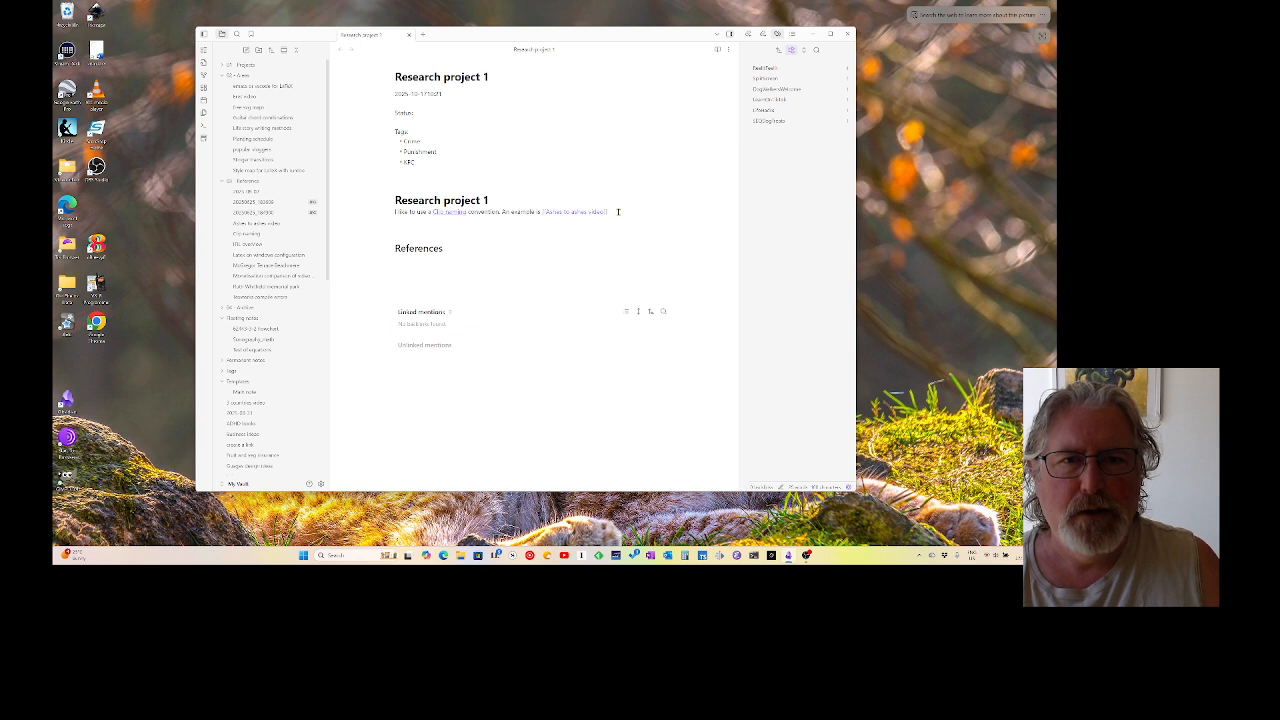
key(Return)
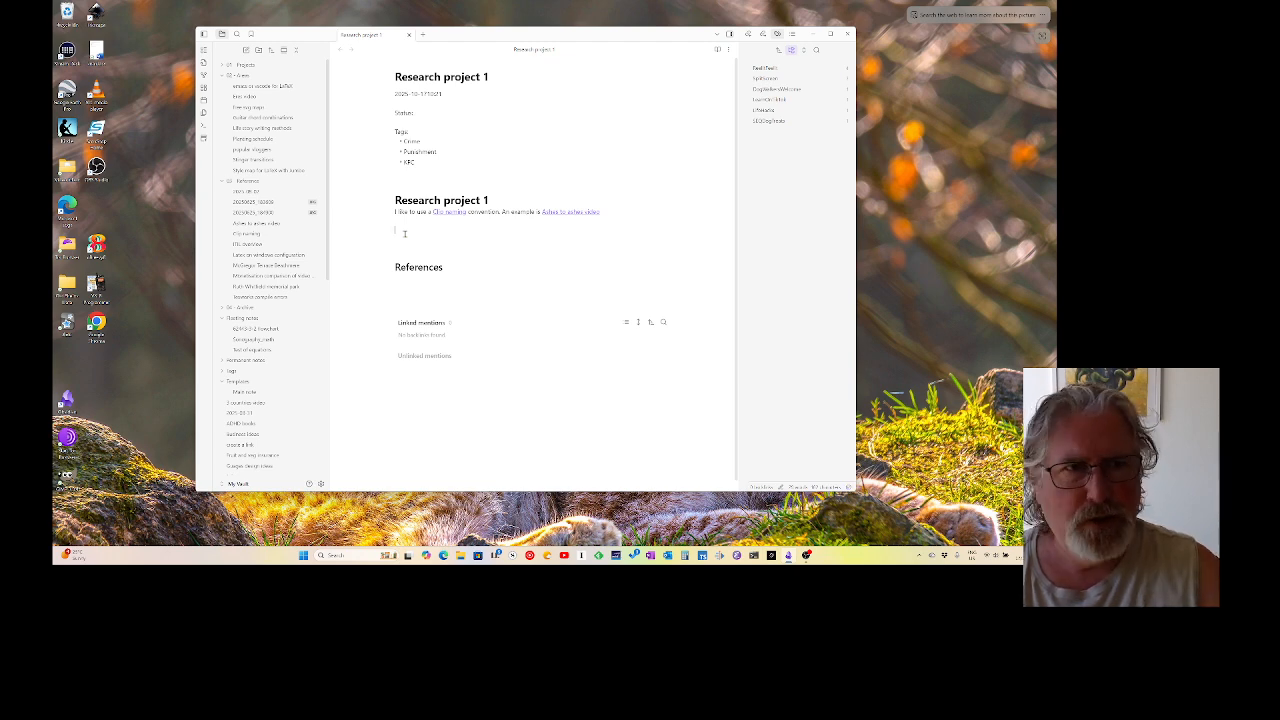
- Take a screenshot of the Research project 1 body heading and sentence, and paste it below the text
key(super+shift+s)
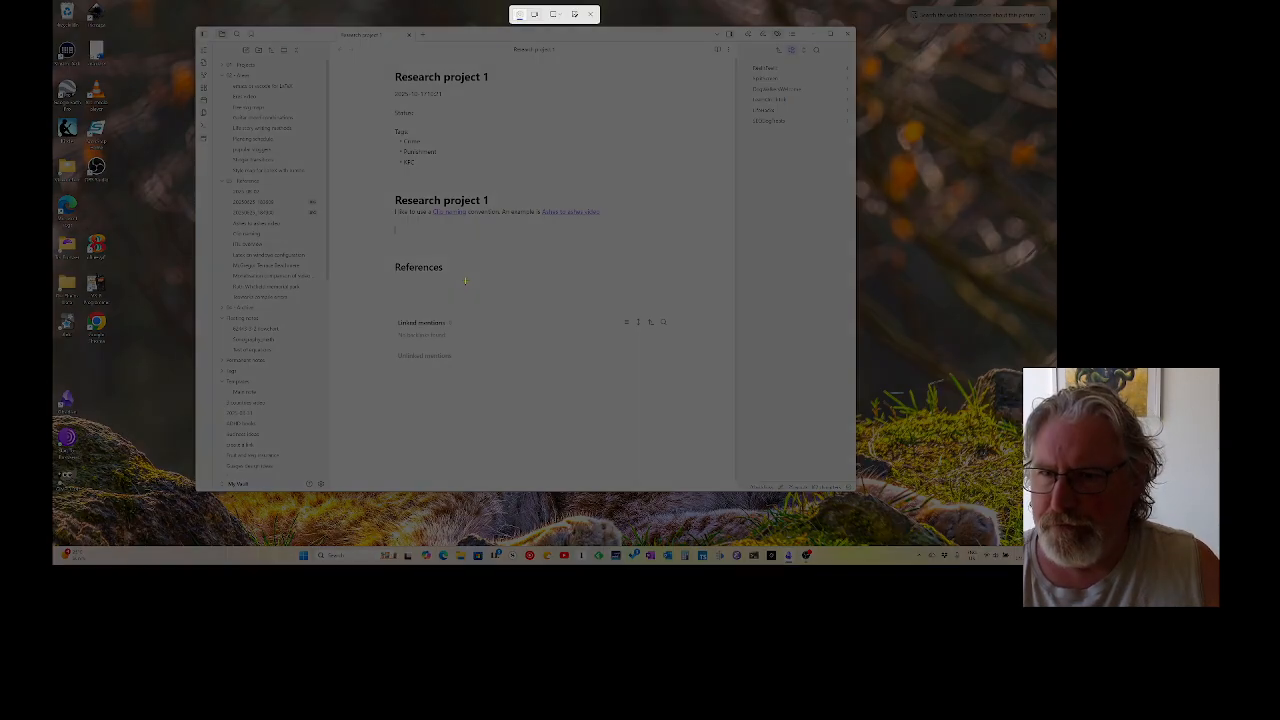
drag(386, 231, 618, 176)
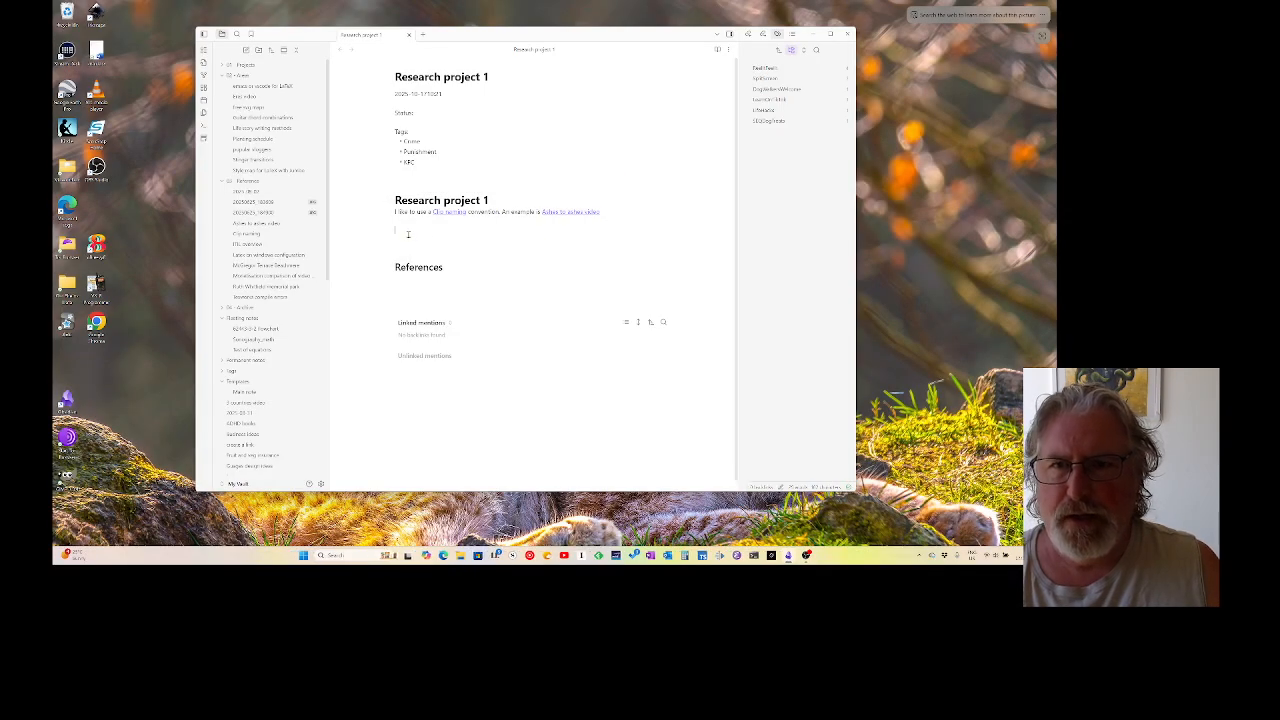
key(ctrl+v)
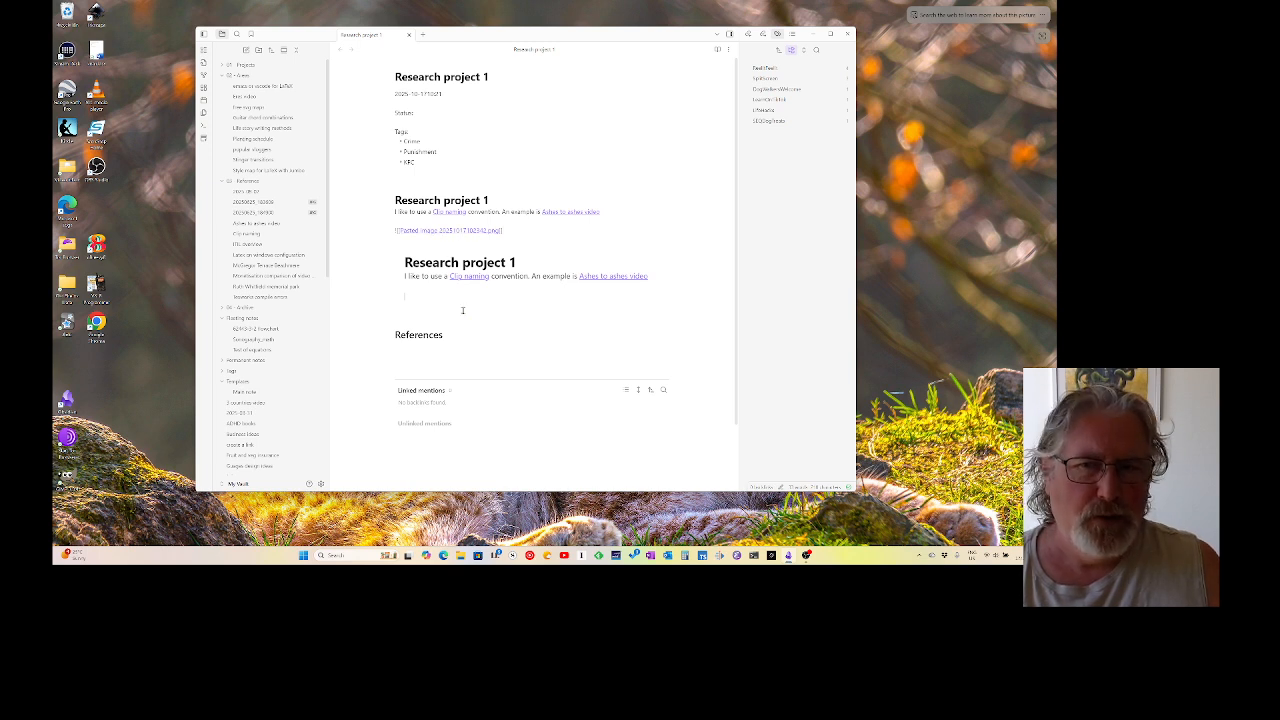
click(412, 312)
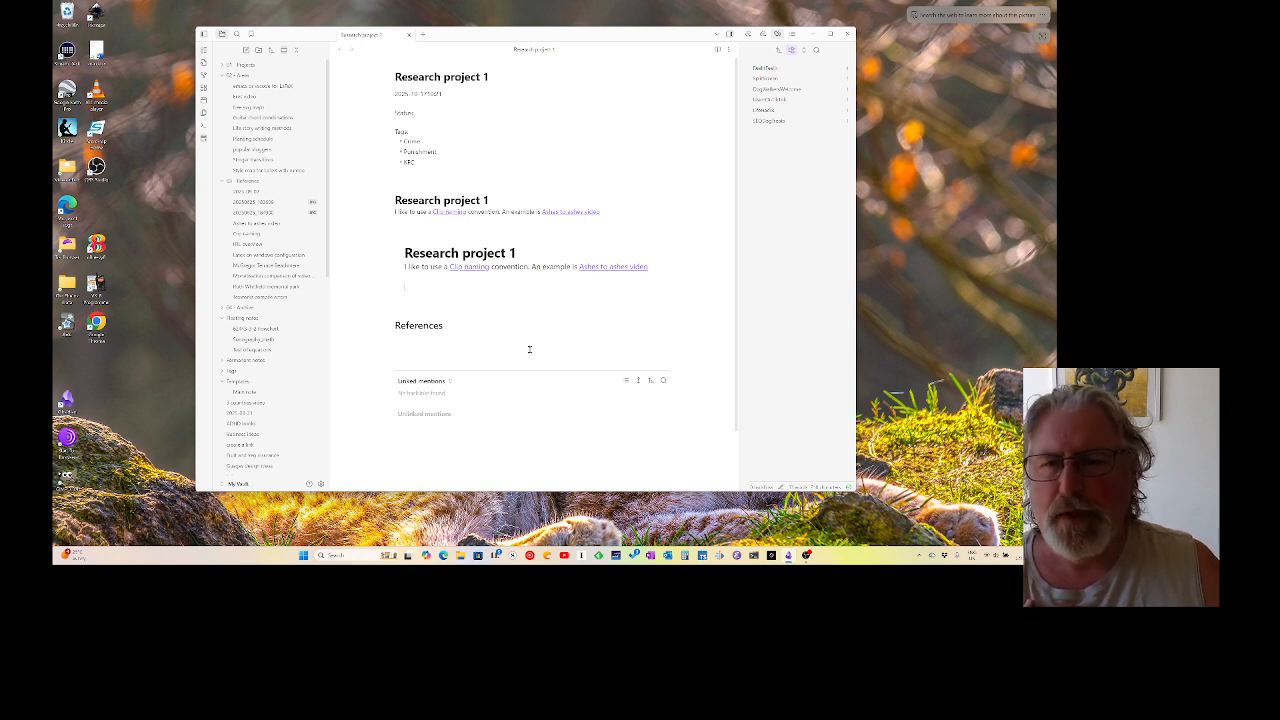
click(405, 342)
key(Return)
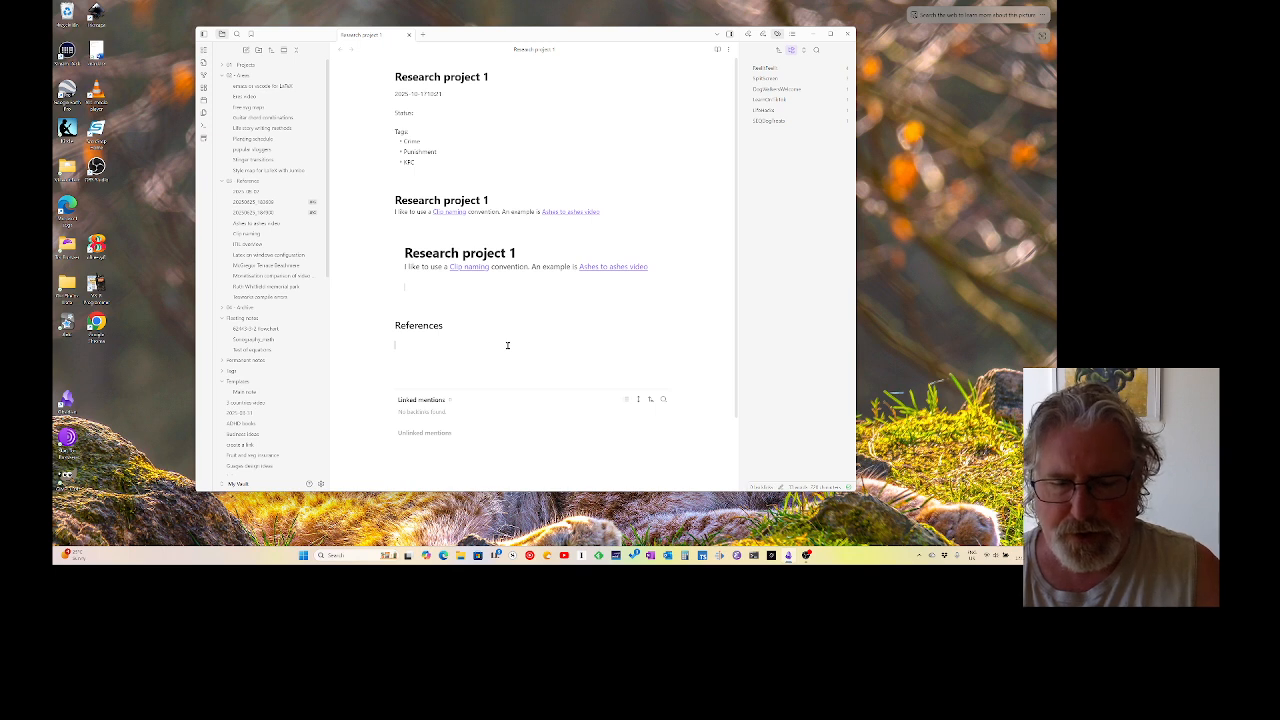
text([[awesom)
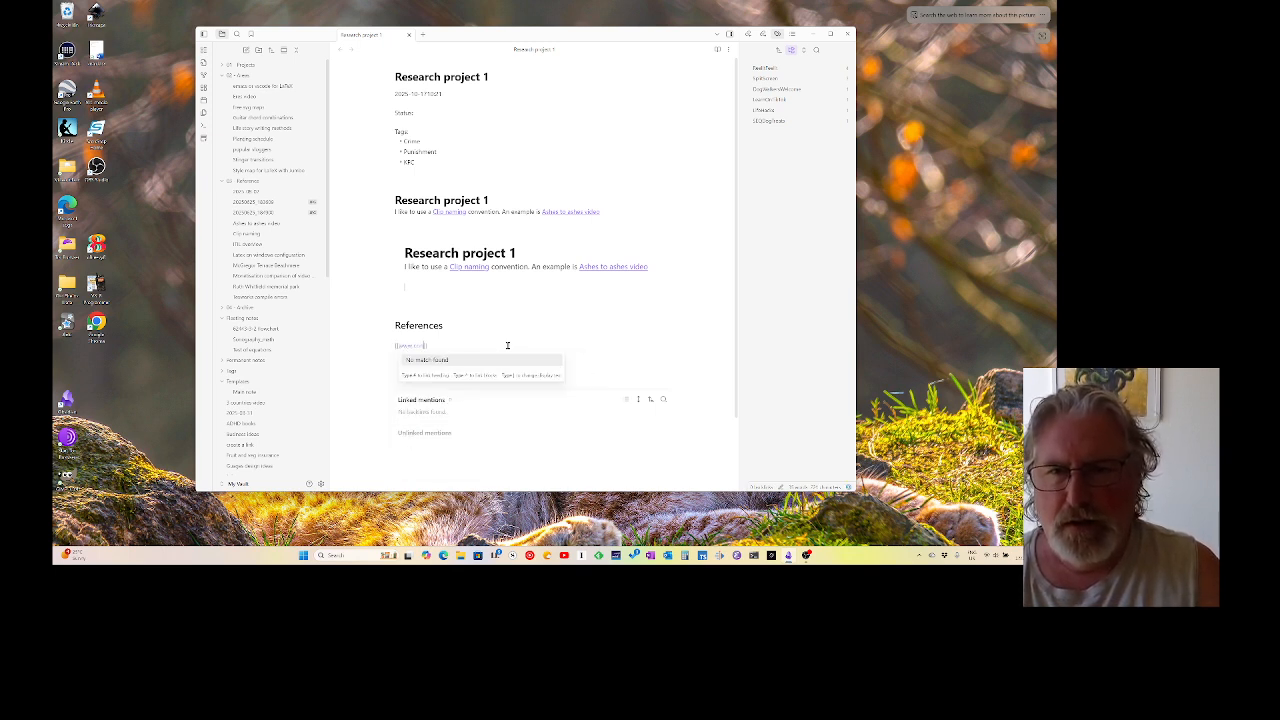
key(BackSpace)
key(BackSpace)
key(BackSpace)
text(.google.com)
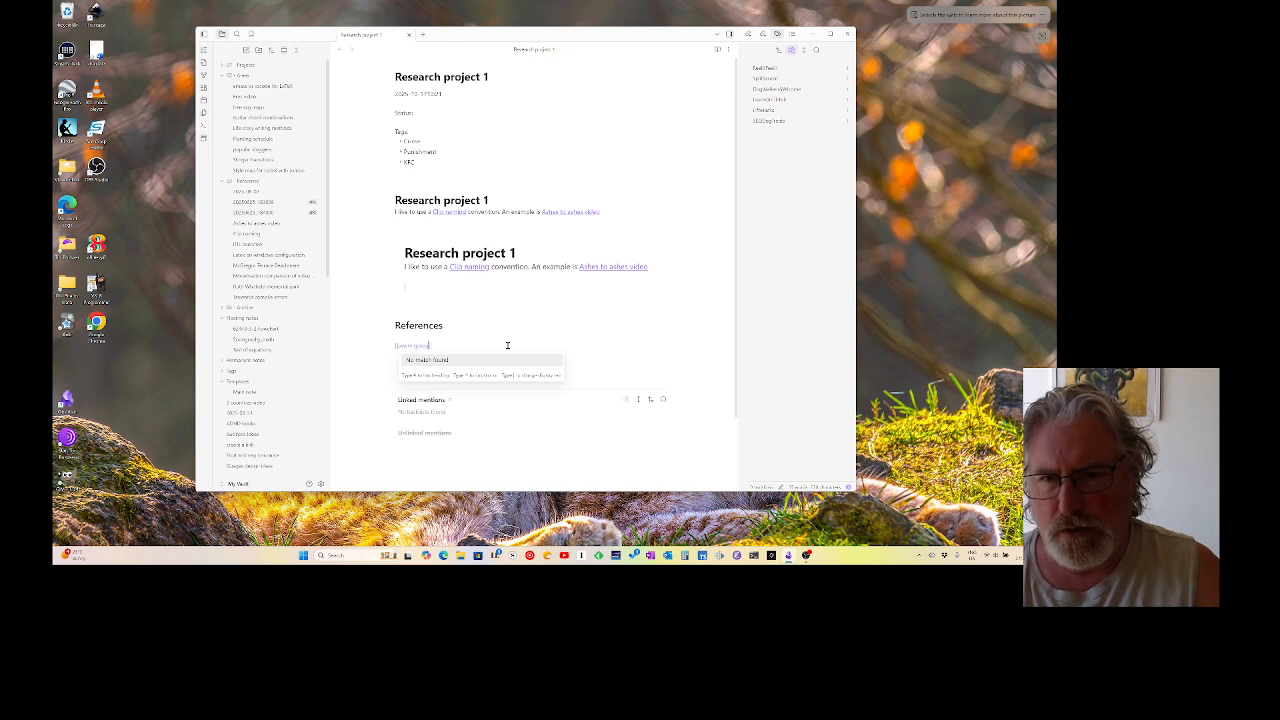
click(527, 347)
key(Return)
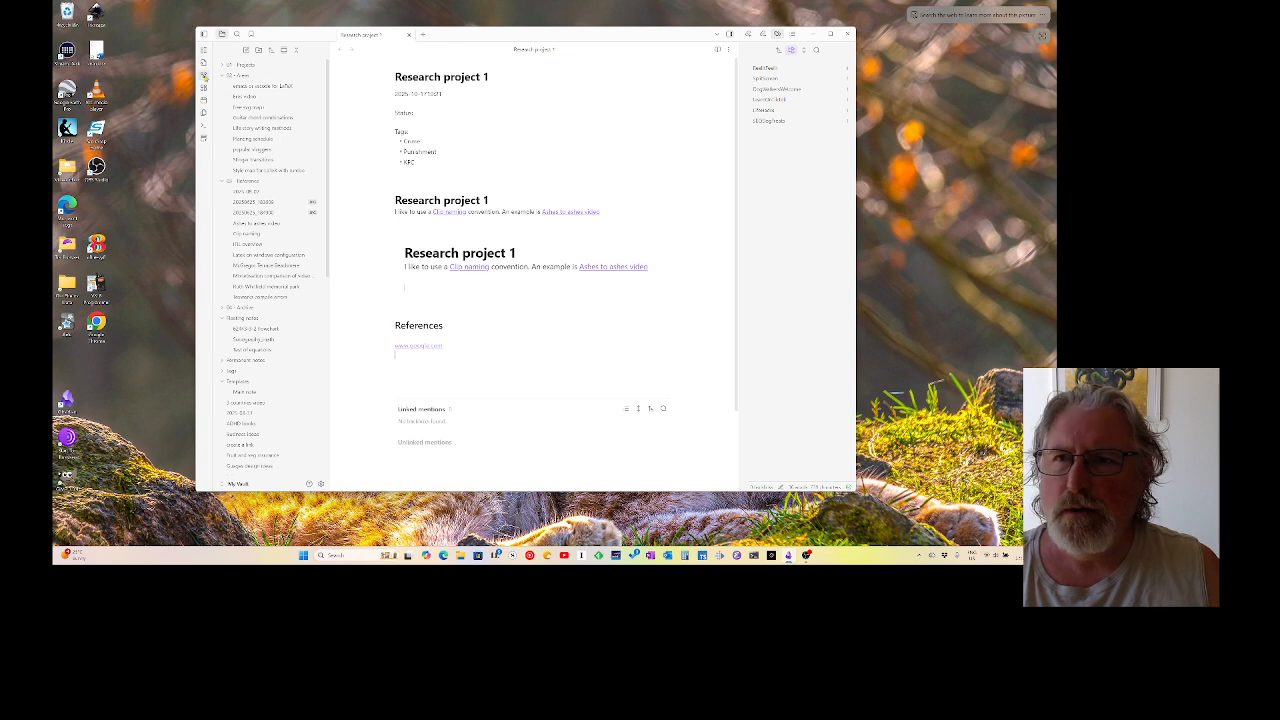
- Open the vault's graph view, turn on tags in its filters, and examine the Research project 1 note's connections
click(204, 76)
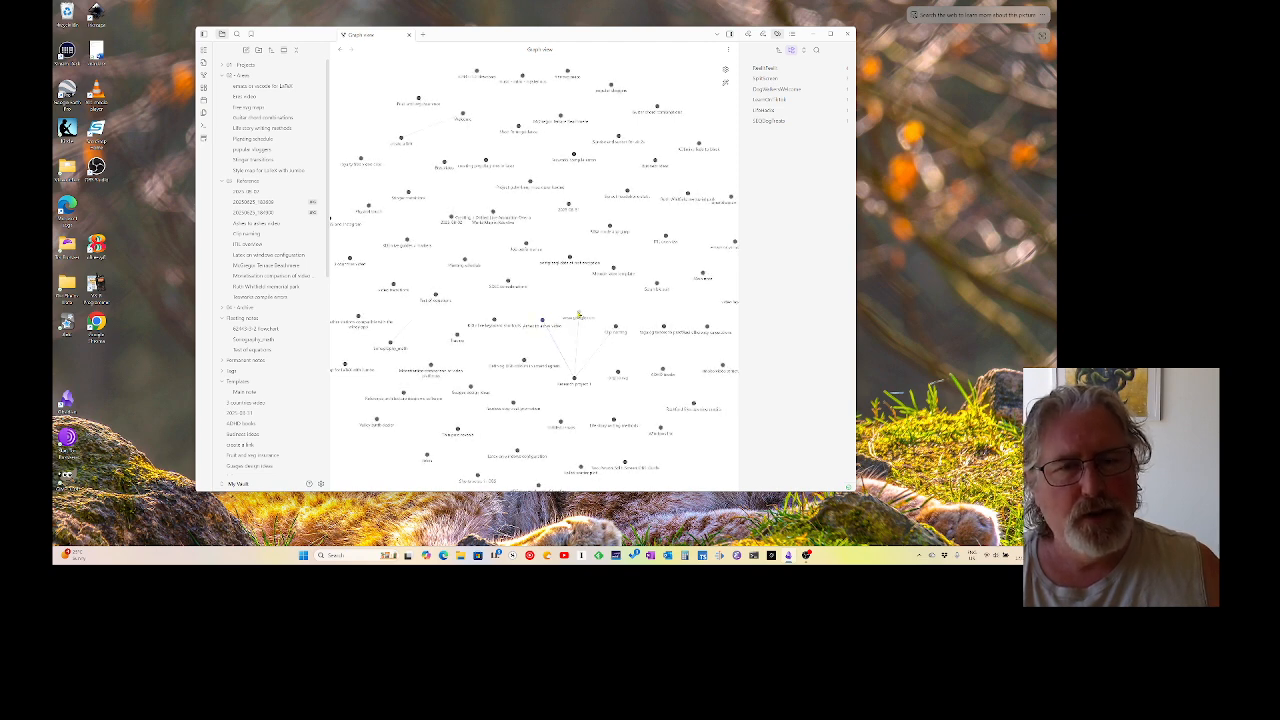
click(726, 69)
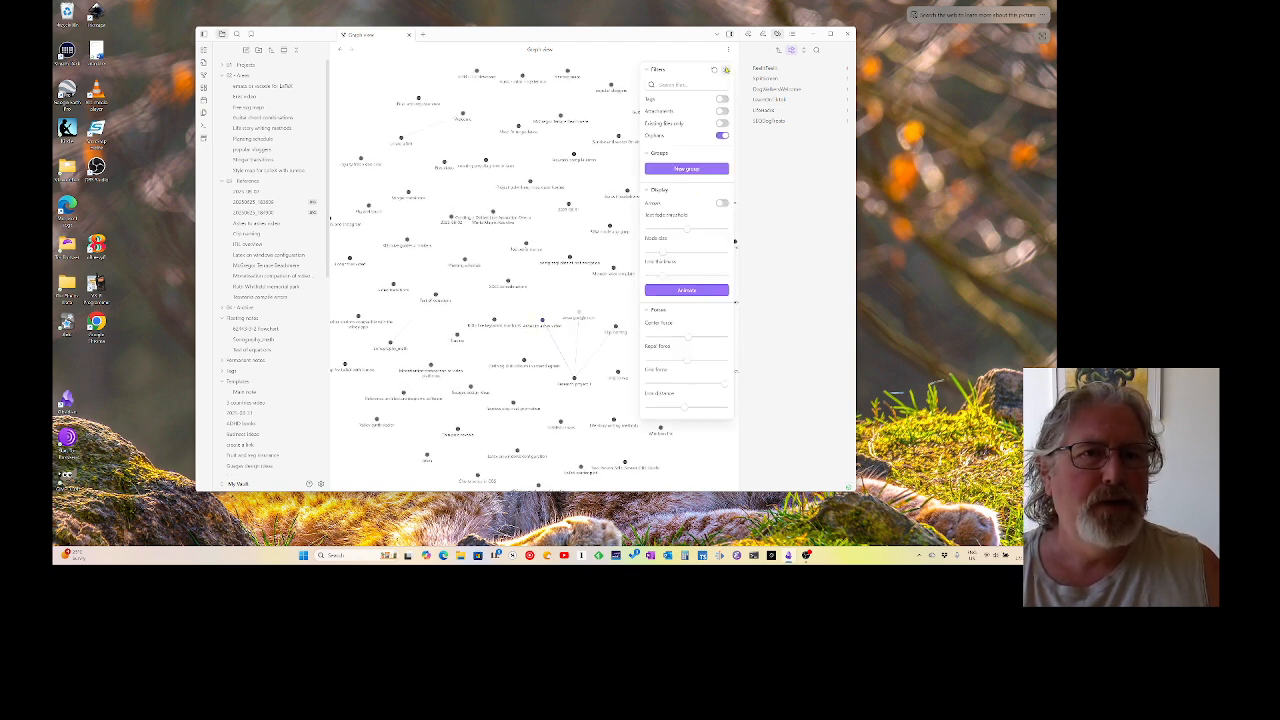
click(722, 99)
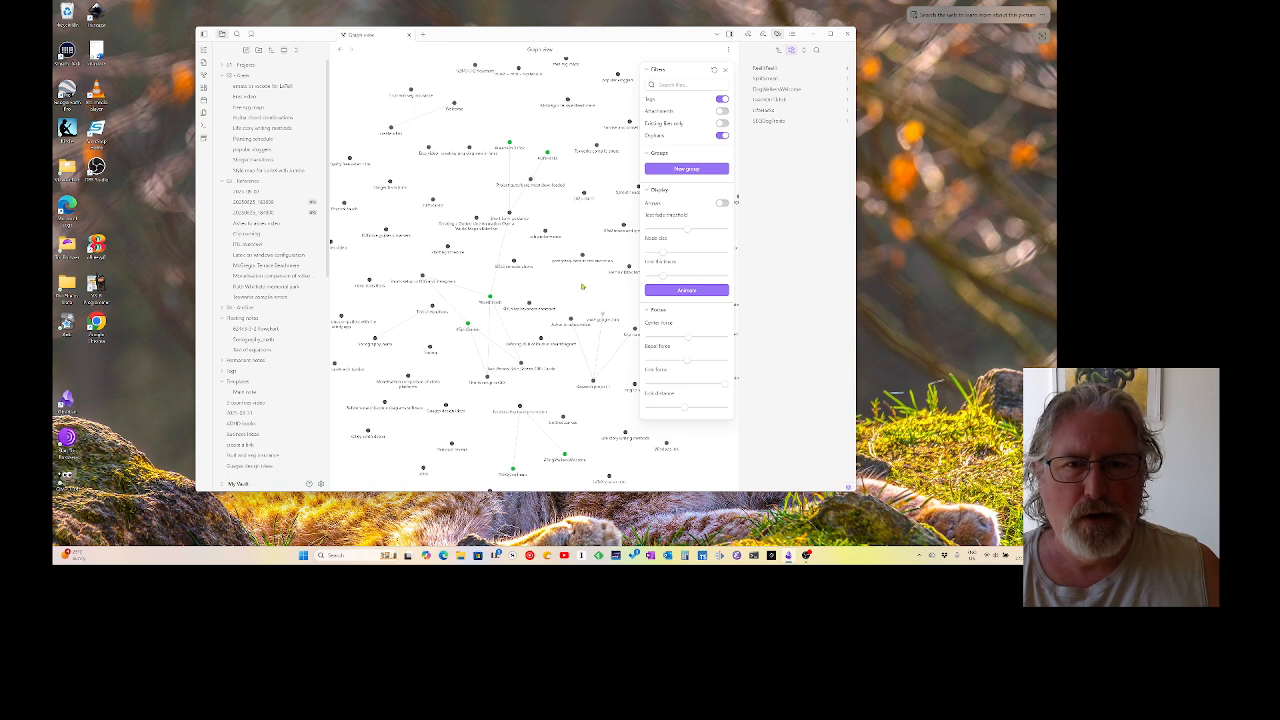
click(725, 69)
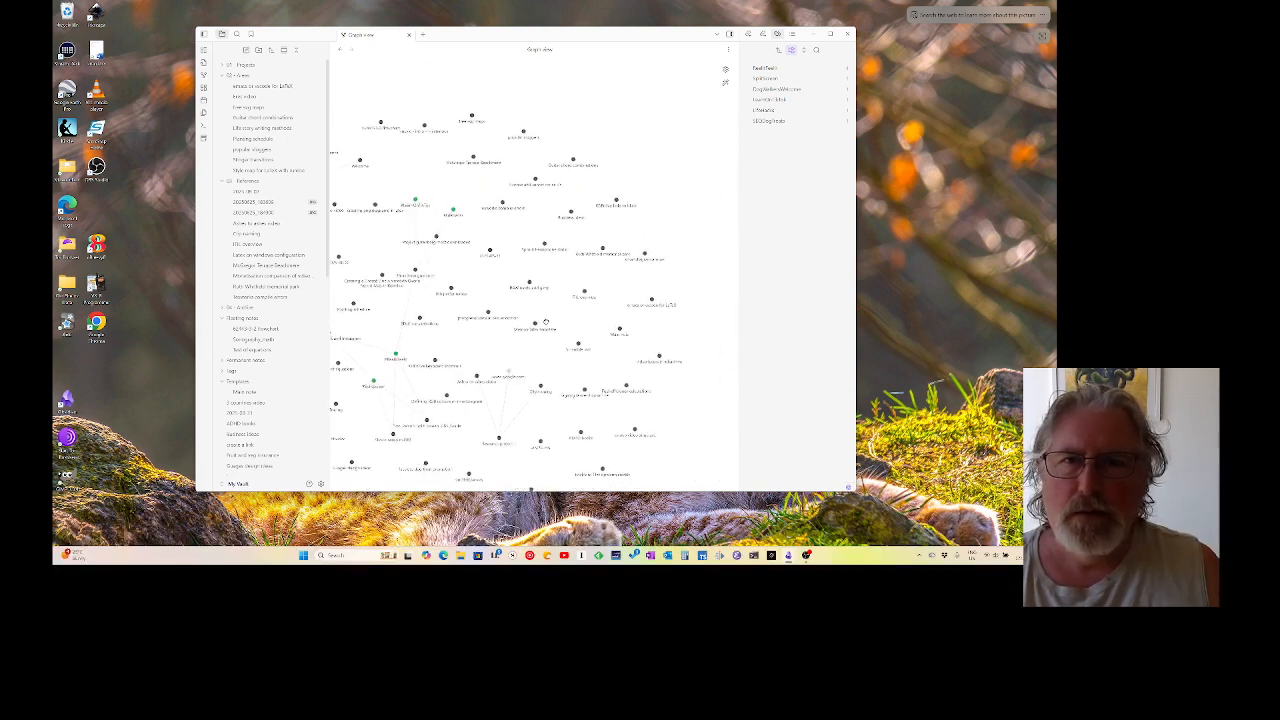
drag(631, 338, 632, 275)
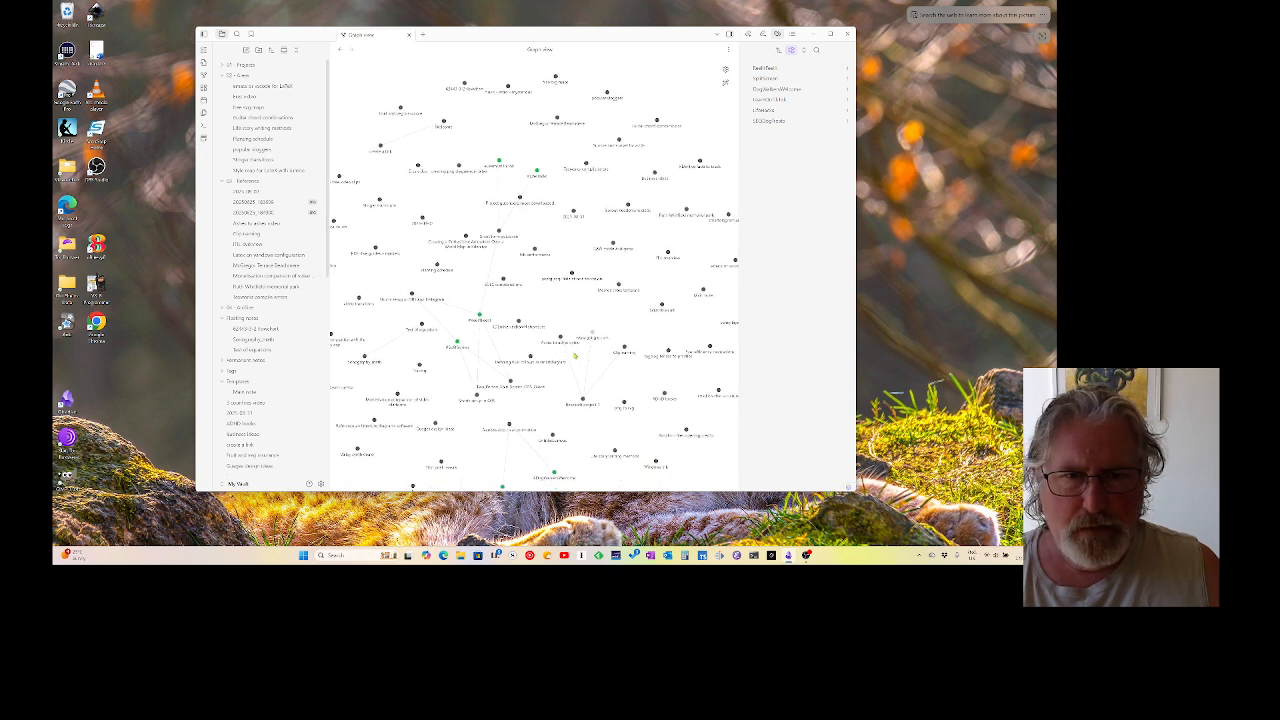
click(725, 70)
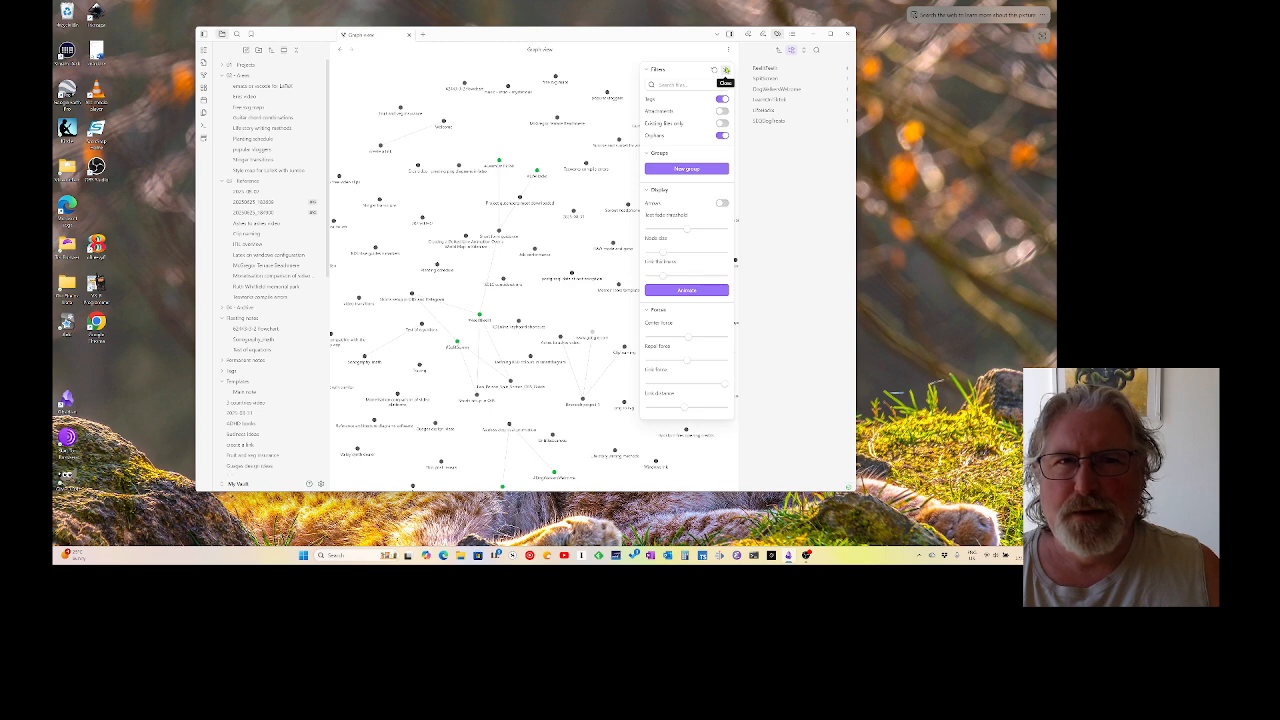
click(725, 70)
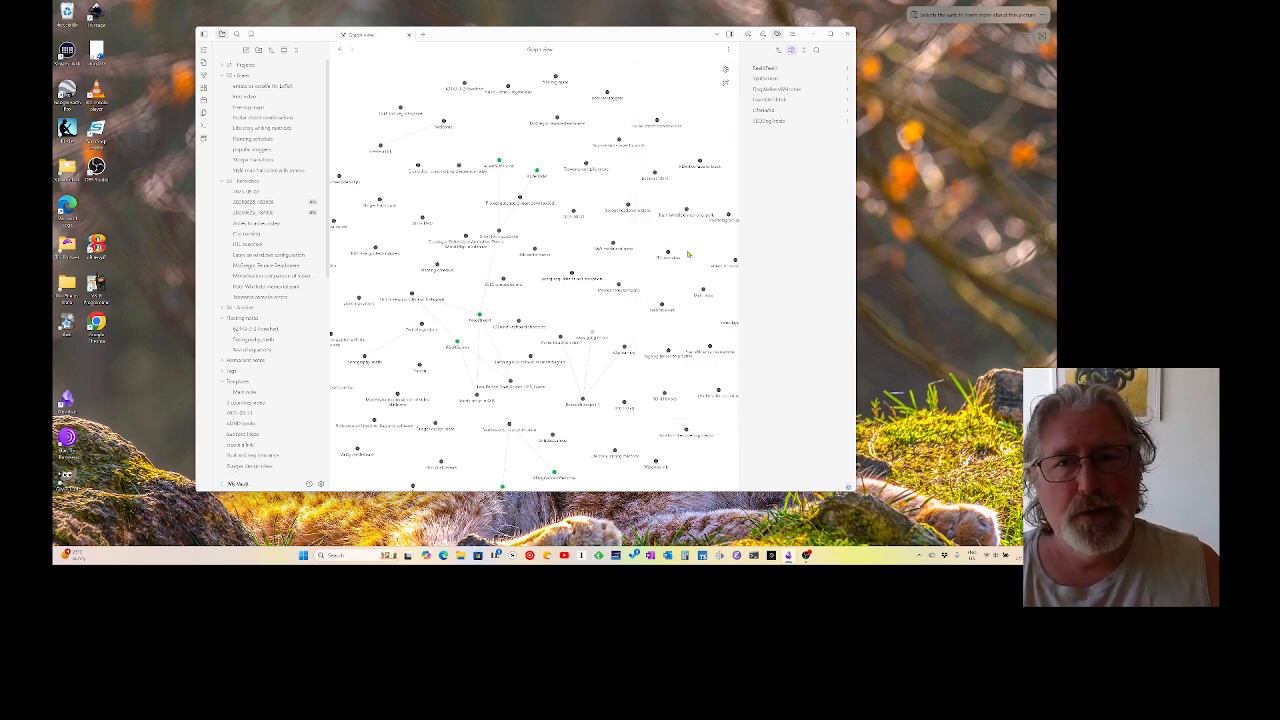
- Reopen the Research project 1 note in place of the graph view
key(ctrl+o)
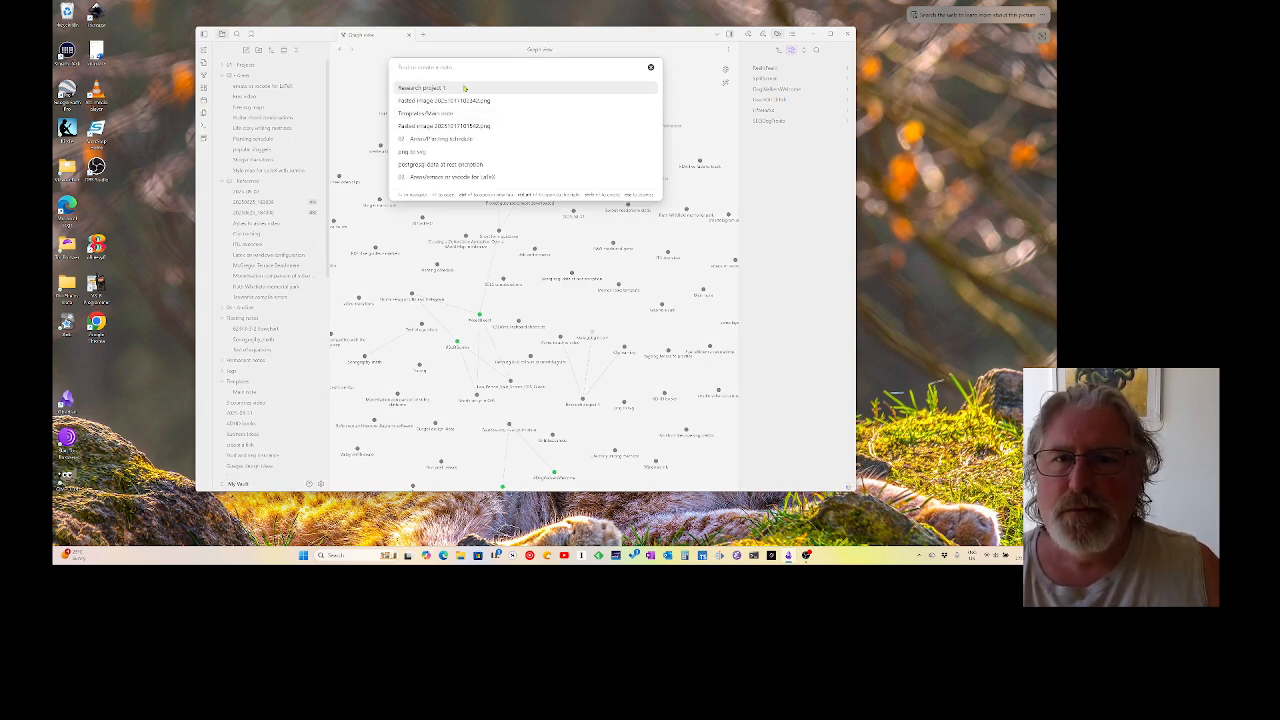
click(464, 88)
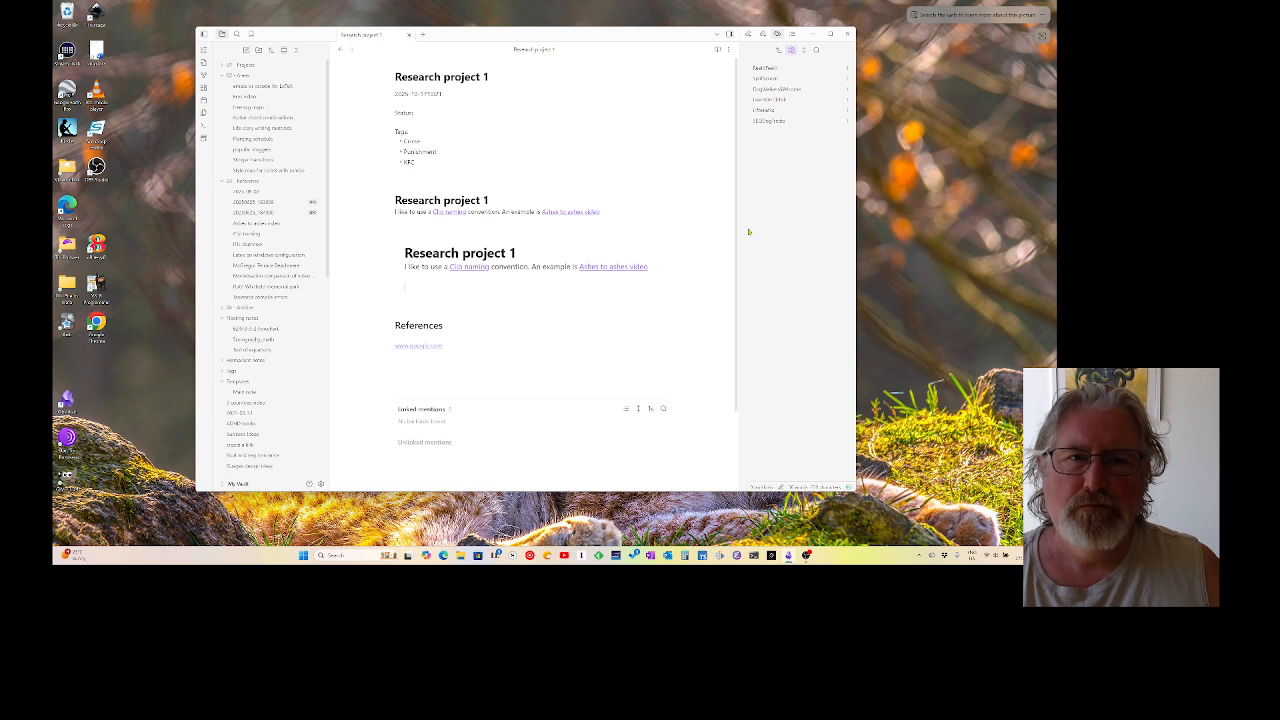